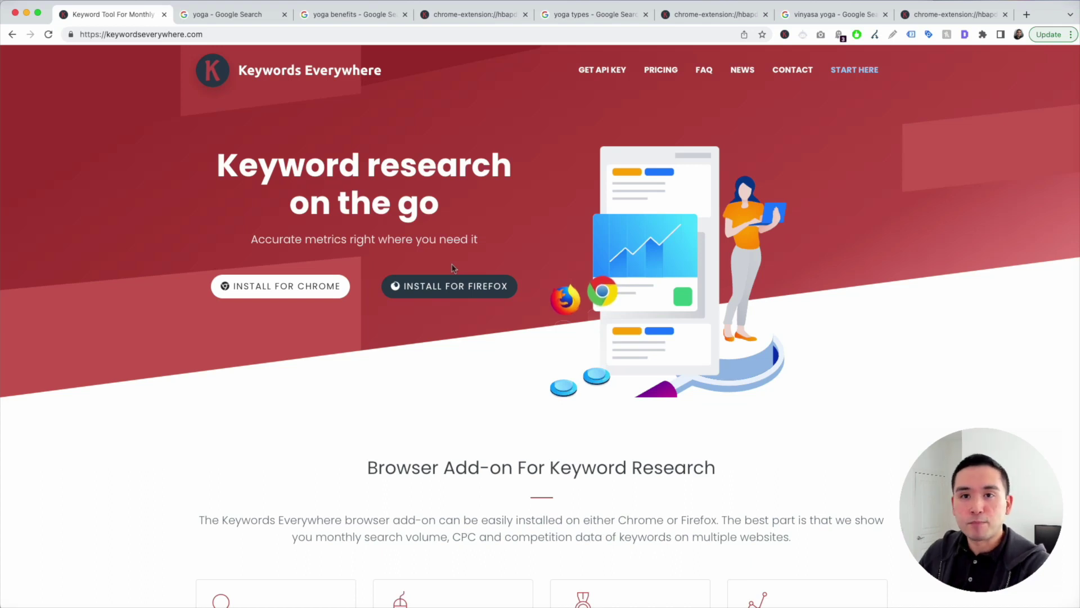
# - In the blank workbook, enter 'yoga poses' in A1 and 'yoga mats' in A2
pyautogui.press('super+Tab')
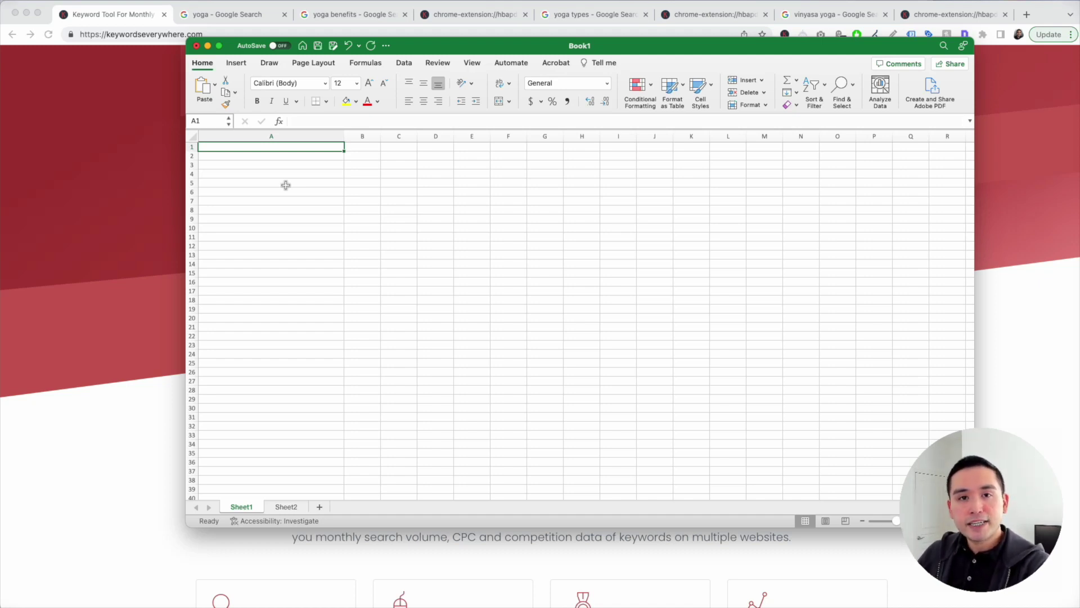
pyautogui.write('yoga poses')
pyautogui.press('Return')
pyautogui.write('yoga mats')
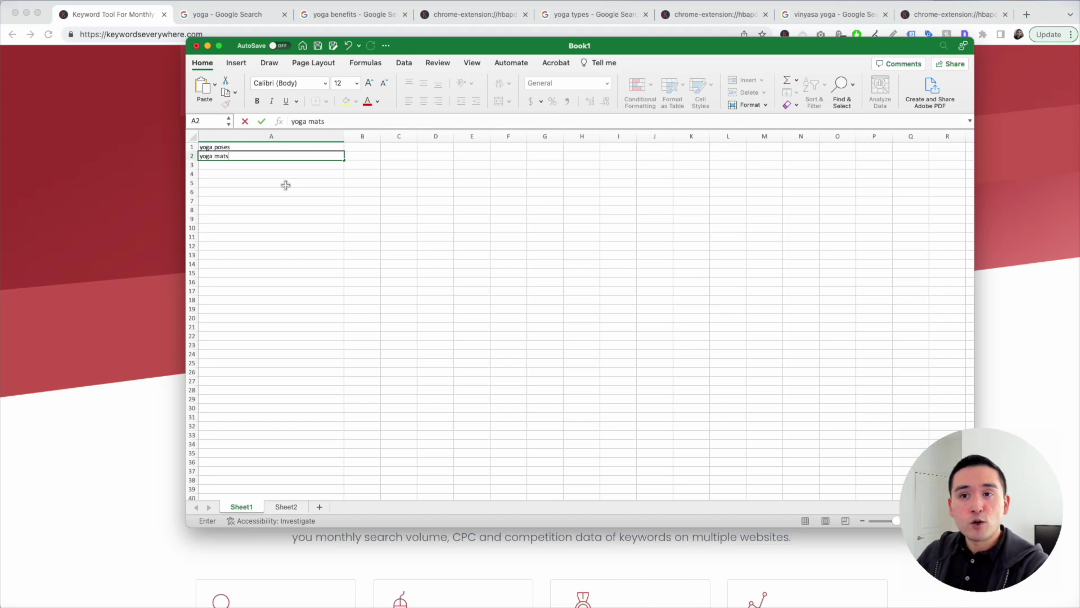
pyautogui.press('Return')
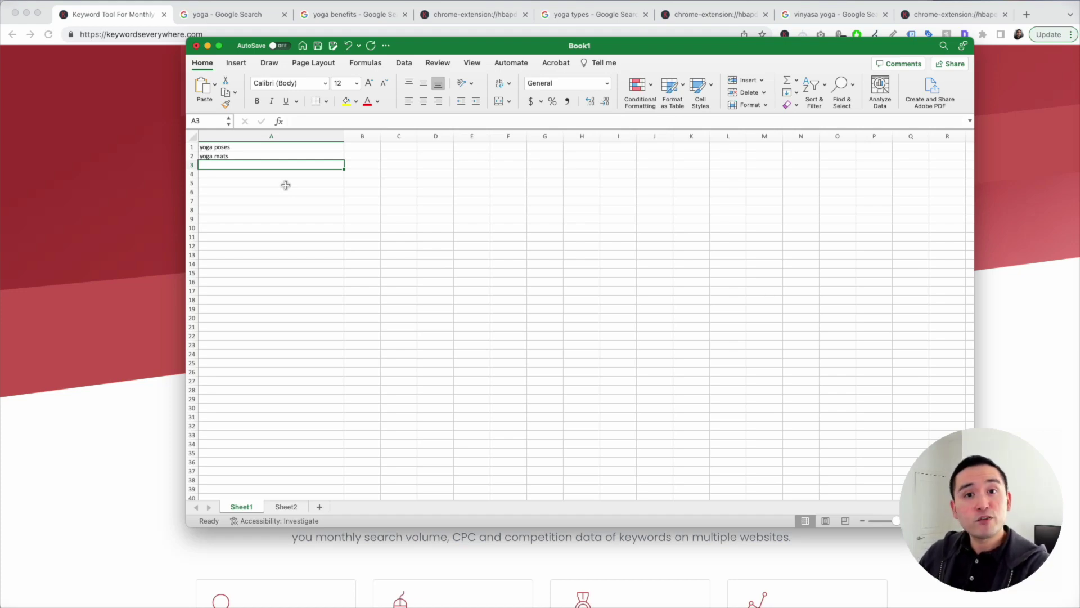
# - Bring up the 'yoga' Google results and review the 550,000/mo volume, $1.14 CPC and trend chart
pyautogui.click(158, 95)
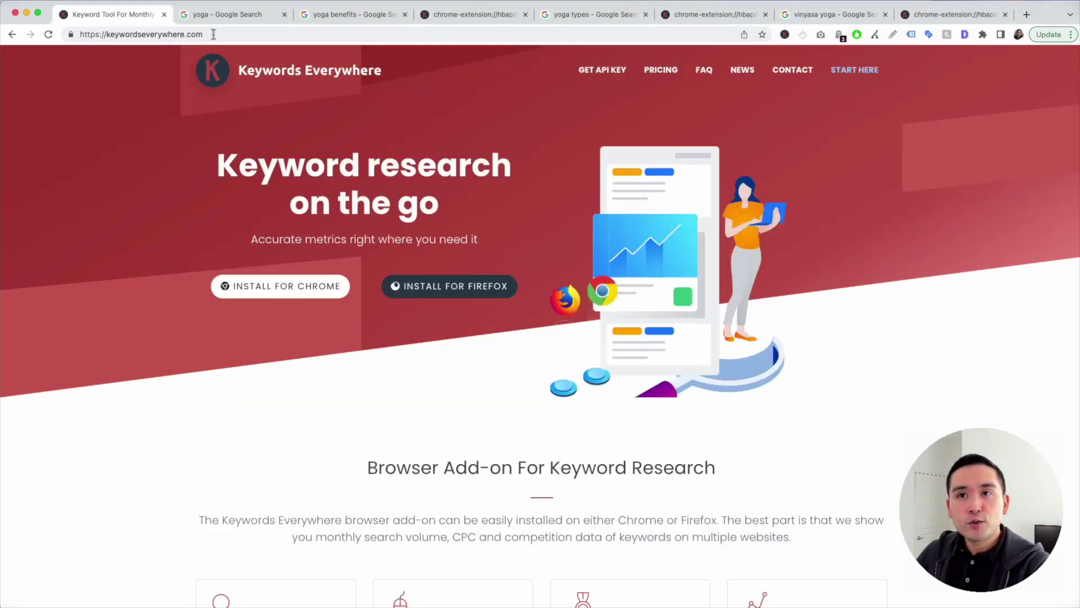
pyautogui.click(222, 15)
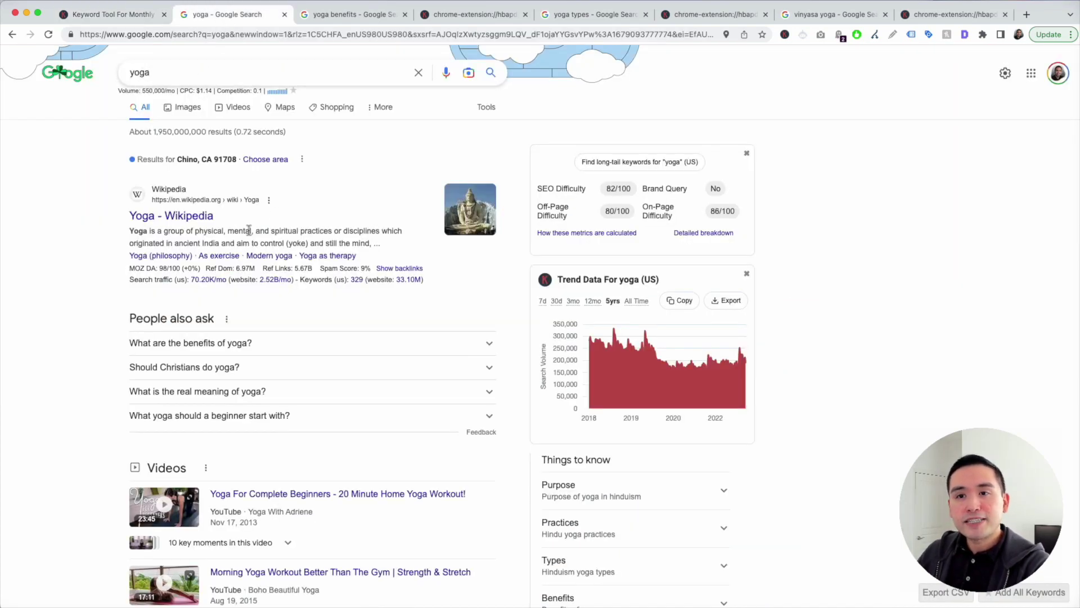
pyautogui.scroll(-3, 251, 231)
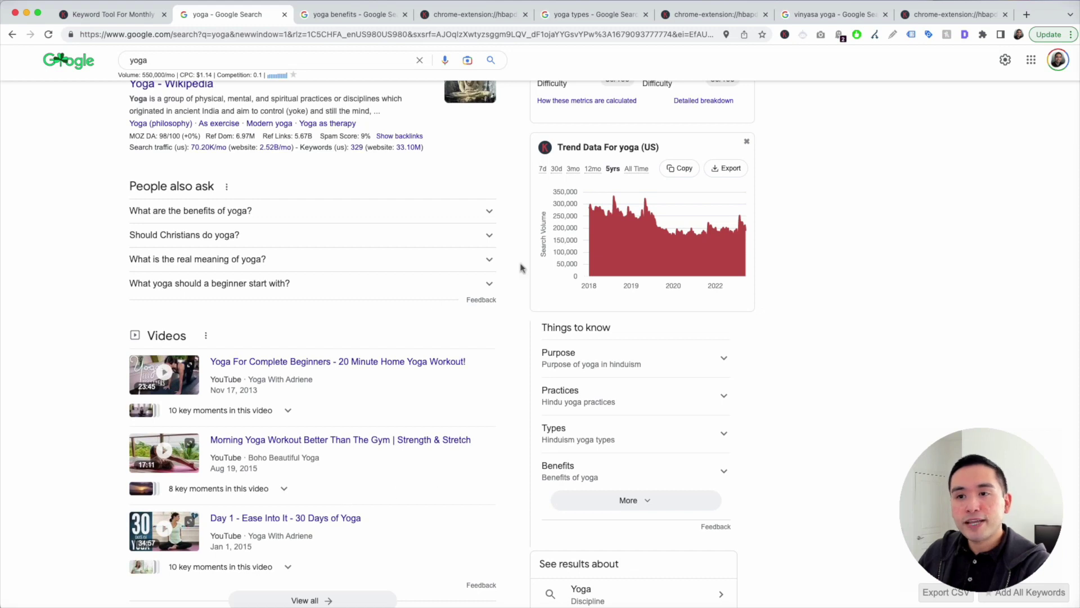
pyautogui.scroll(-2, 465, 346)
pyautogui.scroll(-2, 465, 345)
pyautogui.scroll(3, 466, 345)
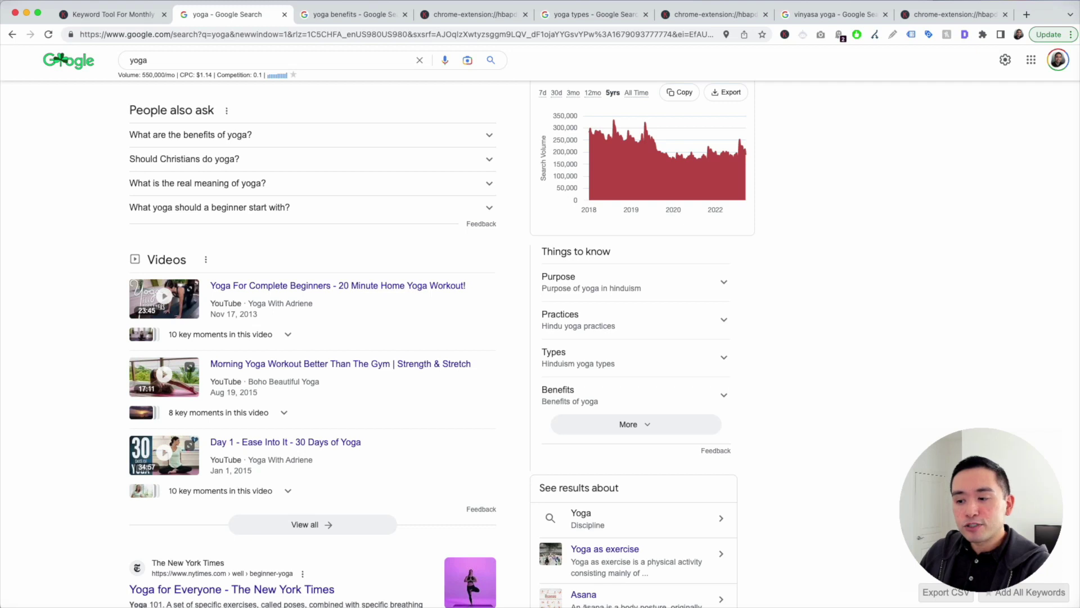
# - Add 'yoga types' in A3 and 'yoga benefits' in A4 of the keyword list
pyautogui.press('super+Tab')
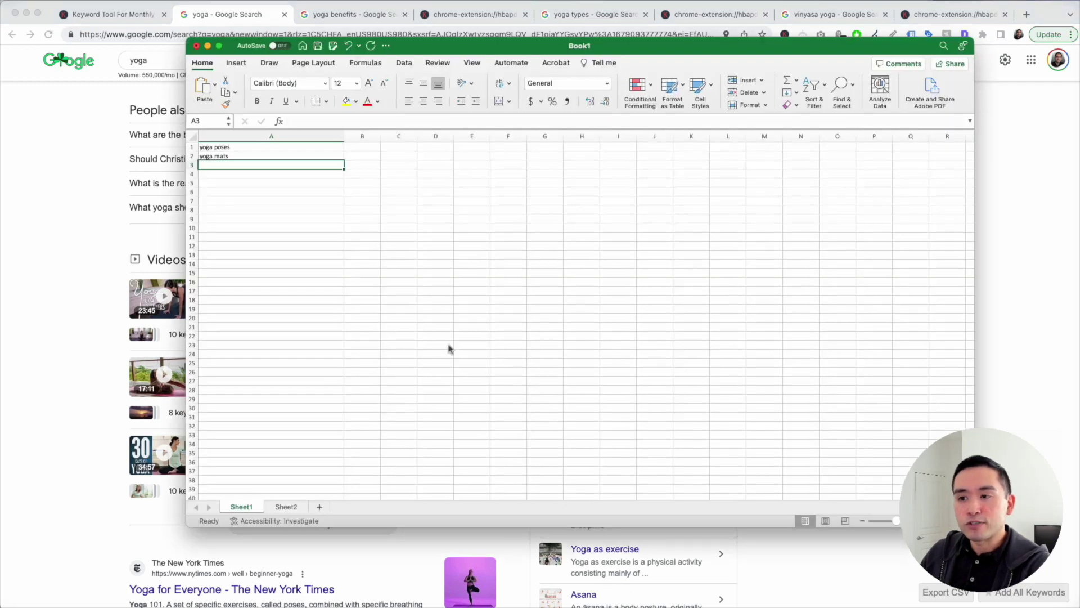
pyautogui.write('yoga')
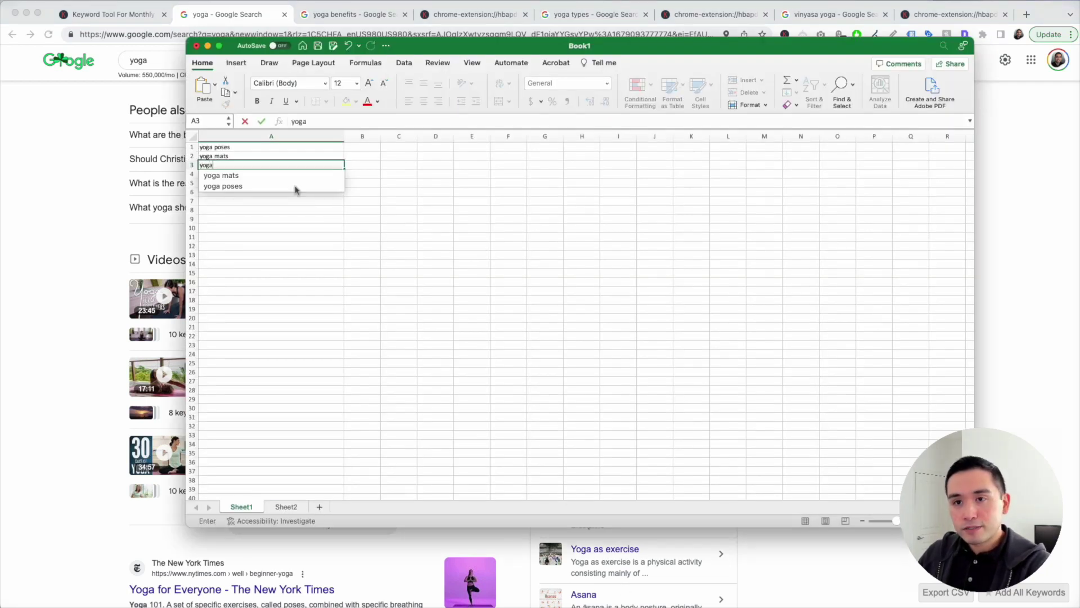
pyautogui.write(' types')
pyautogui.press('Return')
pyautogui.write('yoga bene')
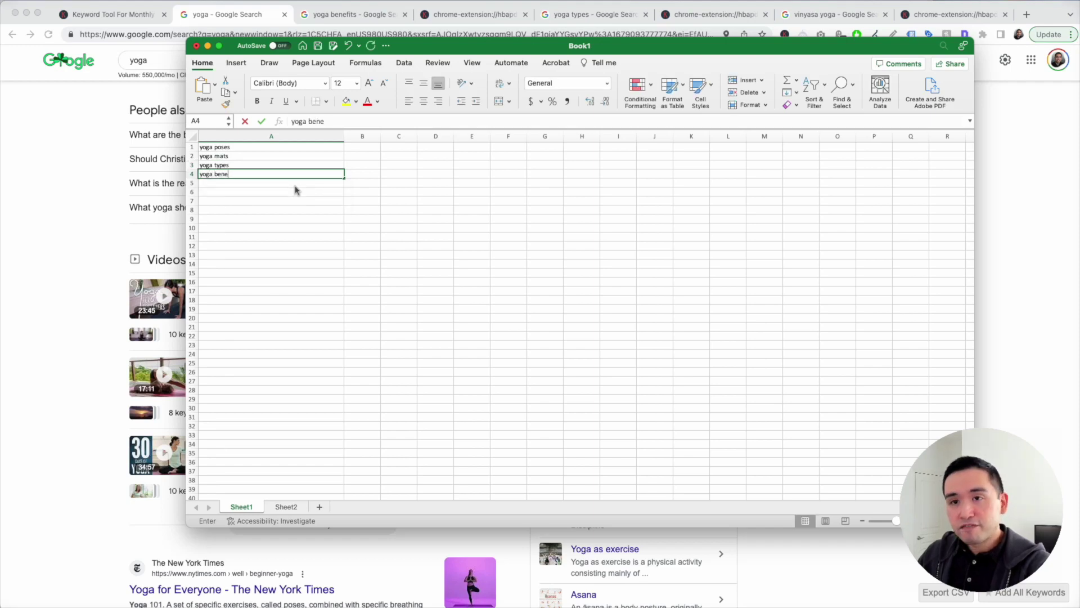
pyautogui.write('fits')
pyautogui.press('Return')
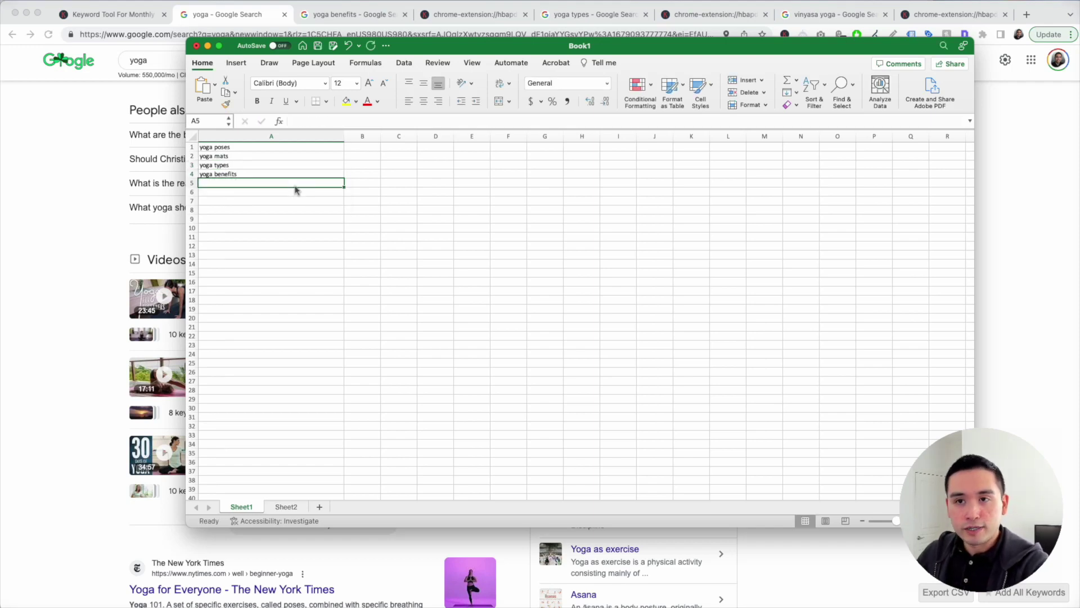
# - Select the column A keywords and step through them from yoga poses to yoga benefits
pyautogui.moveTo(242, 147); pyautogui.dragTo(257, 214)
pyautogui.click(265, 184)
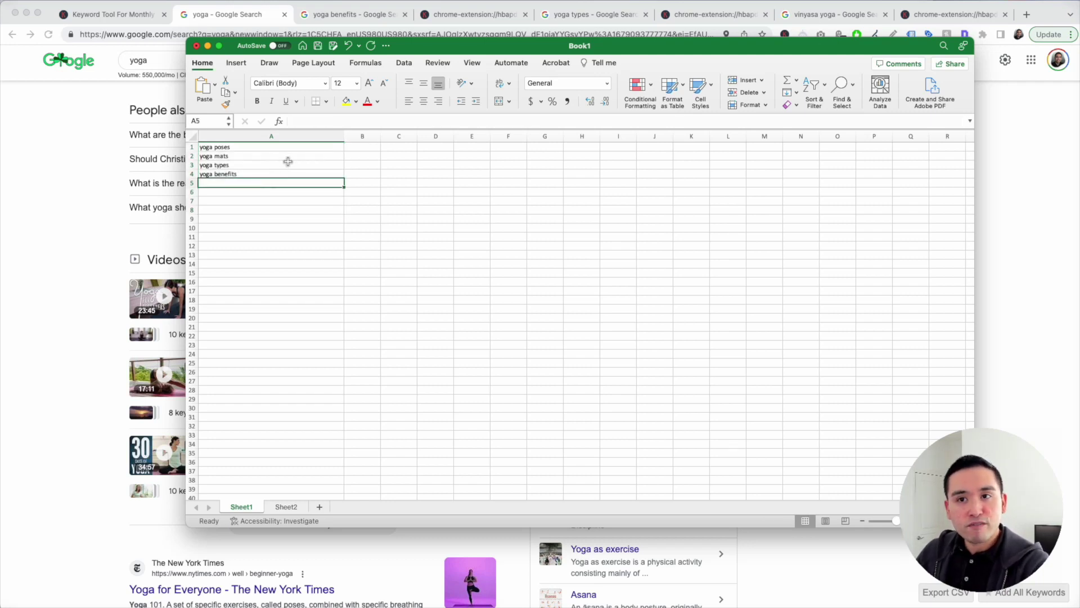
pyautogui.click(269, 149)
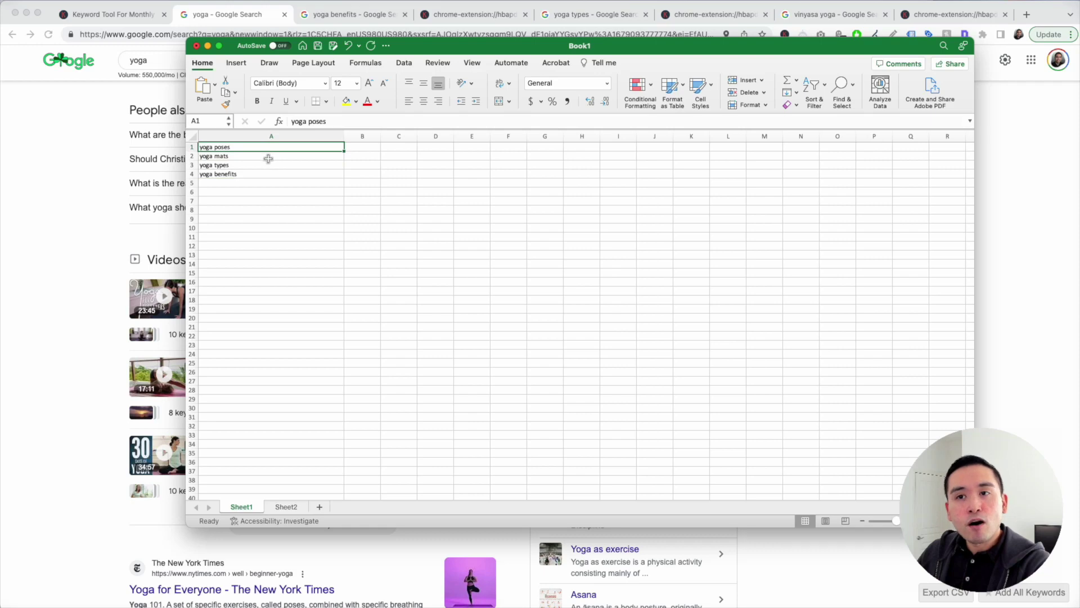
pyautogui.click(268, 158)
pyautogui.click(265, 164)
pyautogui.click(263, 172)
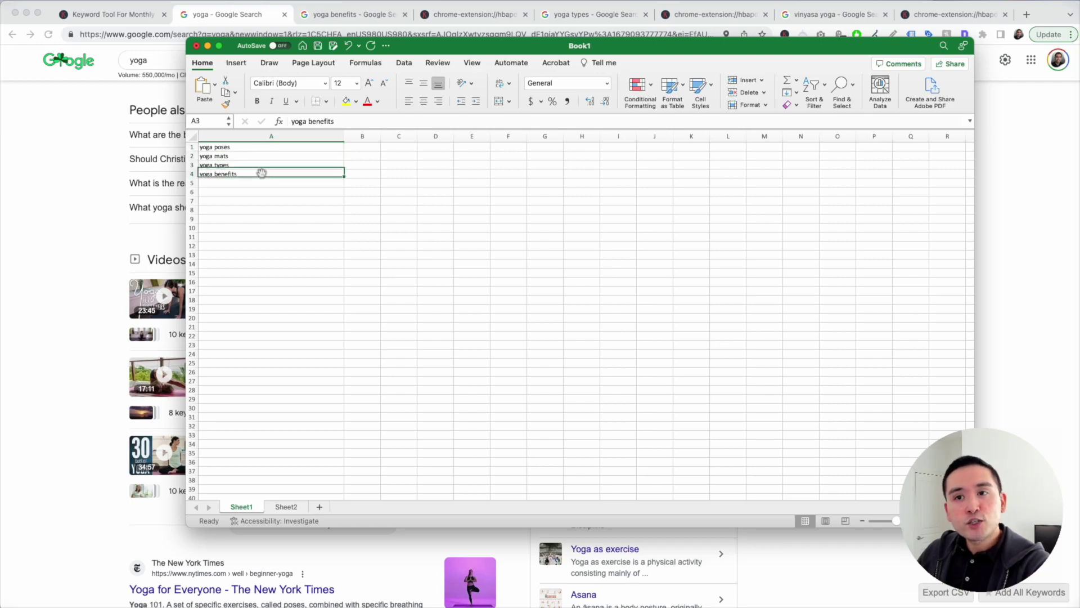
pyautogui.click(253, 149)
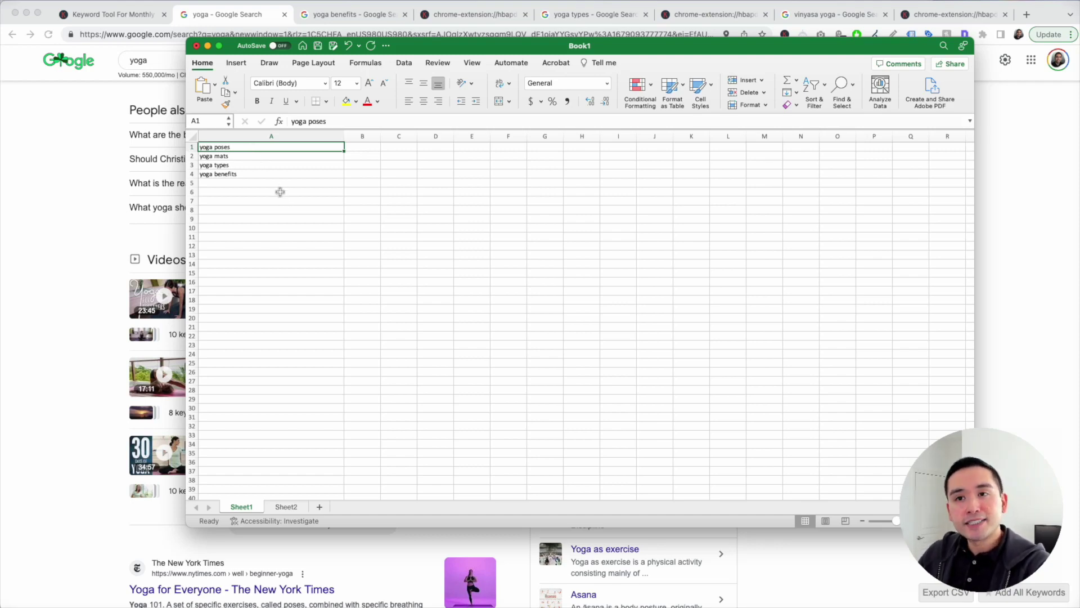
# - Select columns A and B, then show the 'yoga benefits' Google results (22,200/mo)
pyautogui.moveTo(241, 147); pyautogui.dragTo(245, 182)
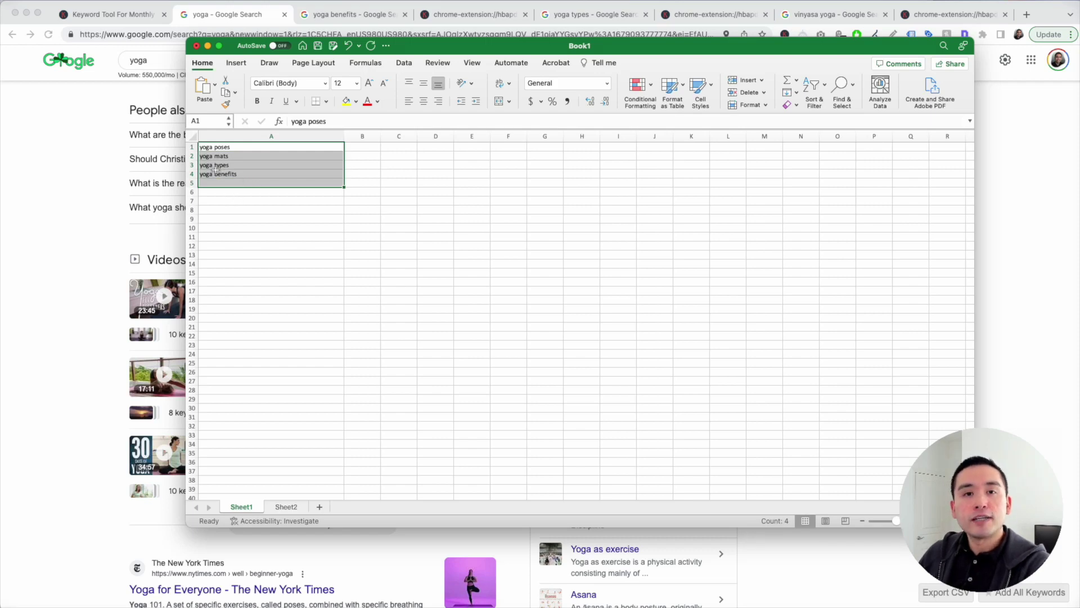
pyautogui.click(237, 155)
pyautogui.click(235, 137)
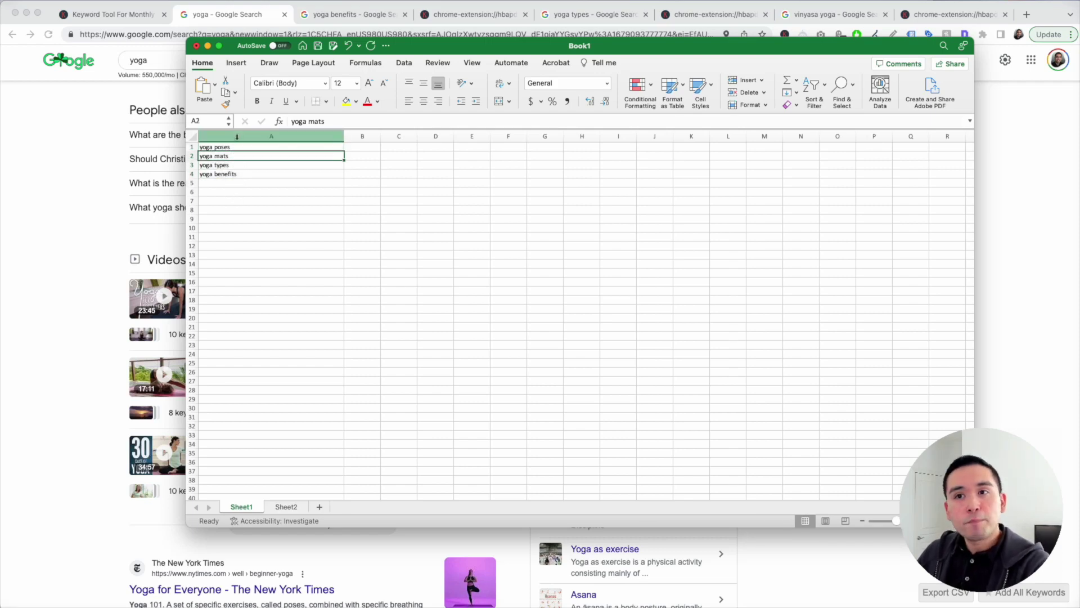
pyautogui.click(363, 137)
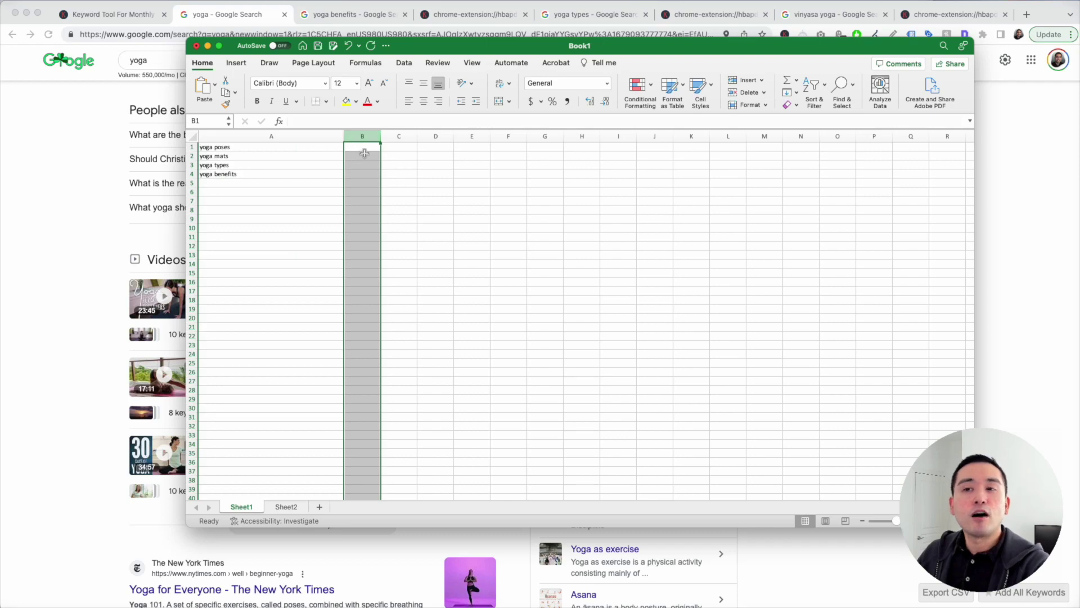
pyautogui.click(273, 174)
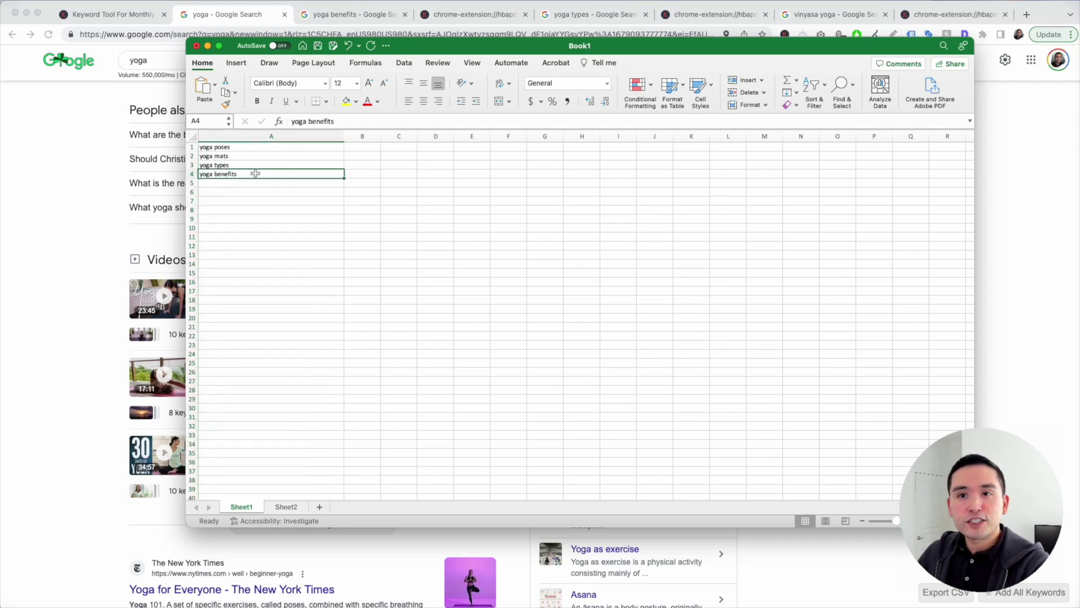
pyautogui.click(57, 156)
pyautogui.click(353, 16)
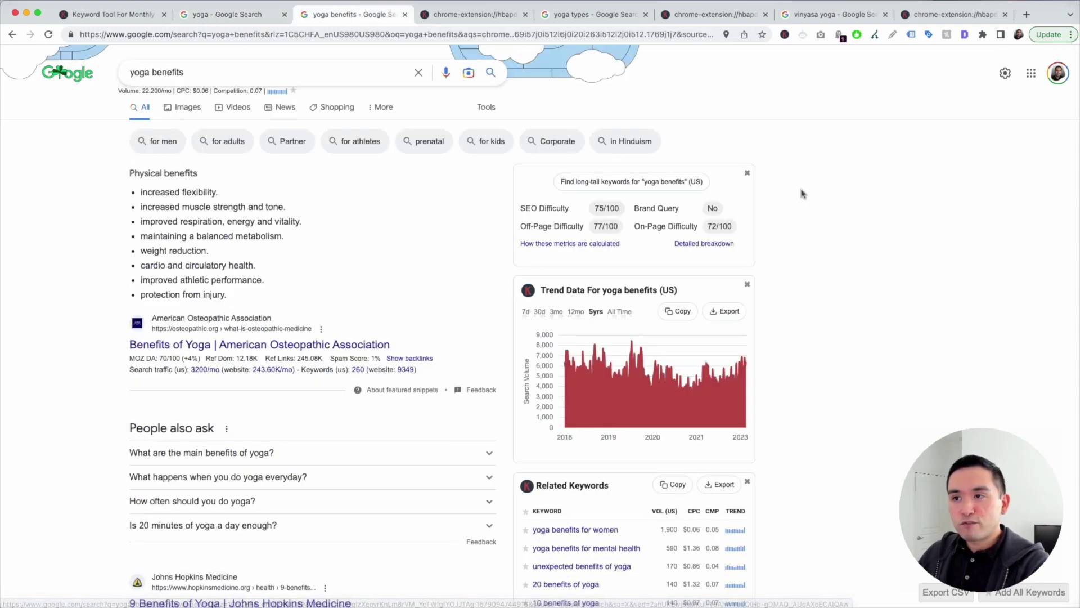
pyautogui.scroll(-6, 619, 422)
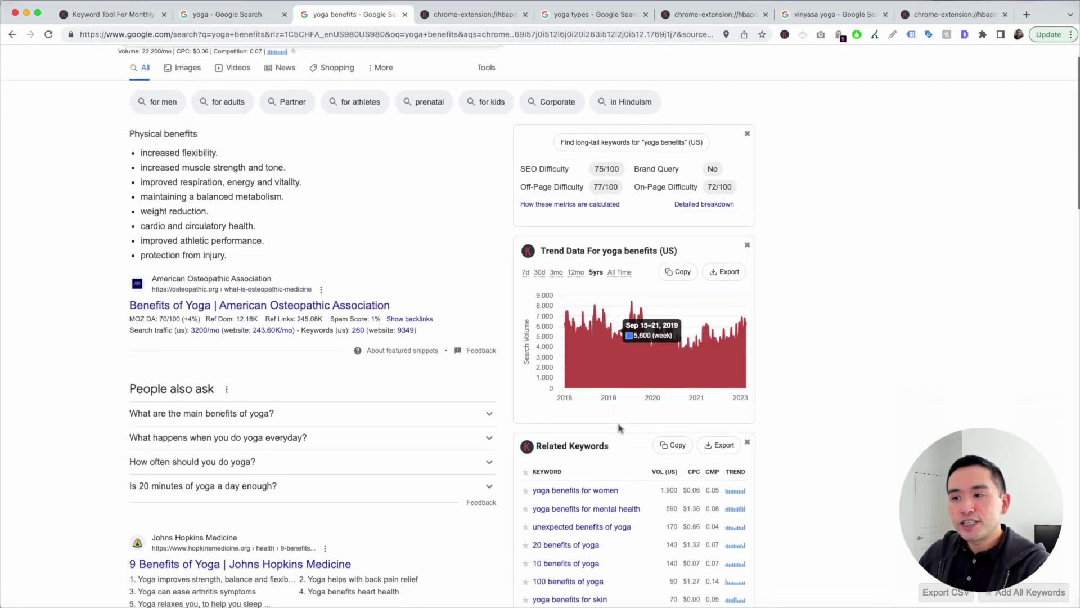
pyautogui.scroll(-2, 631, 378)
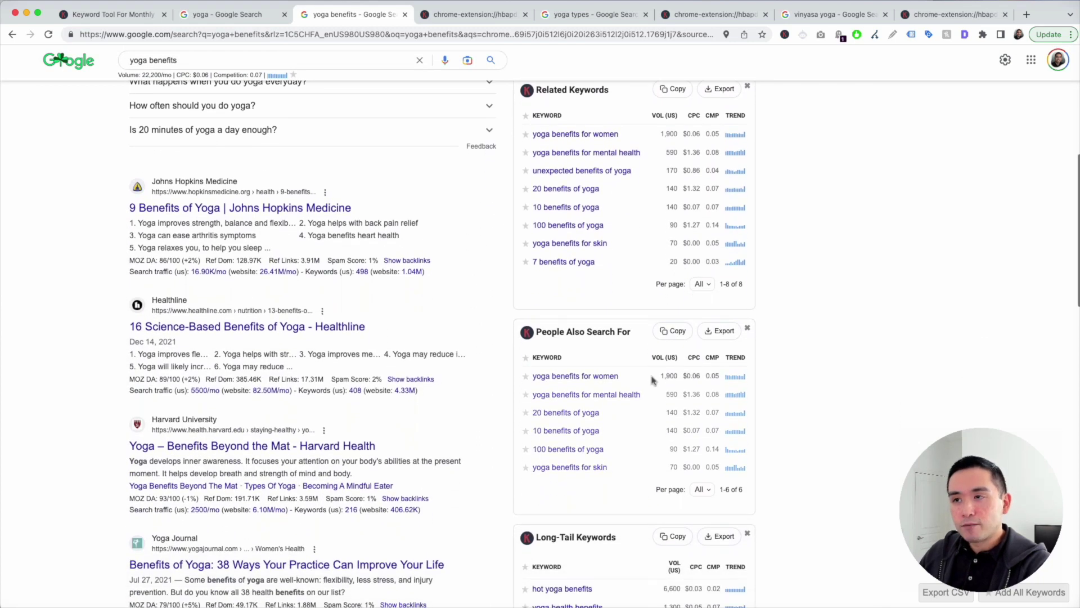
pyautogui.scroll(1, 653, 377)
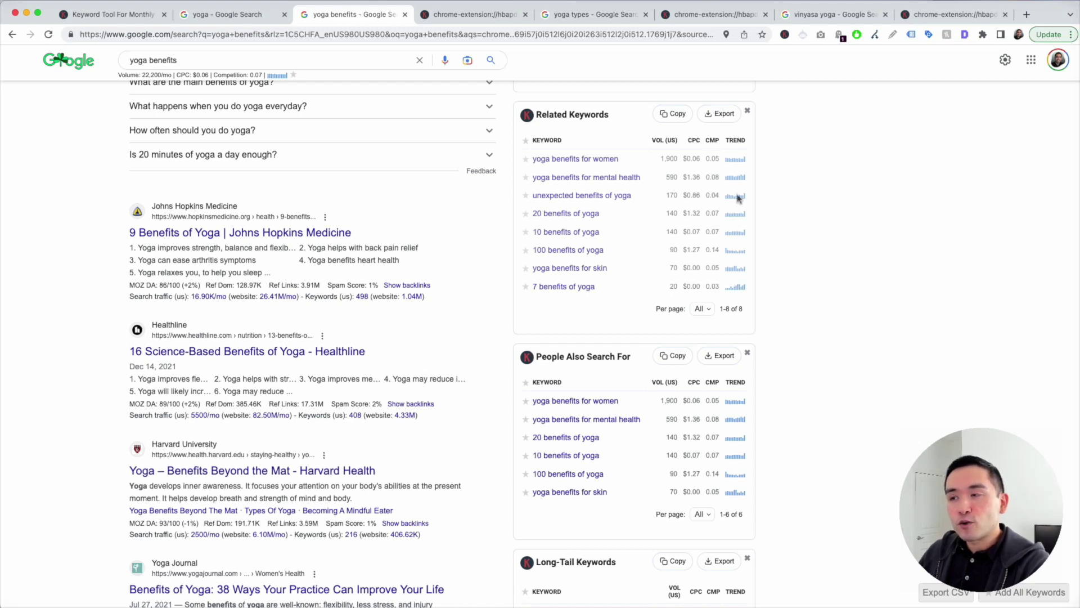
pyautogui.moveTo(734, 163)
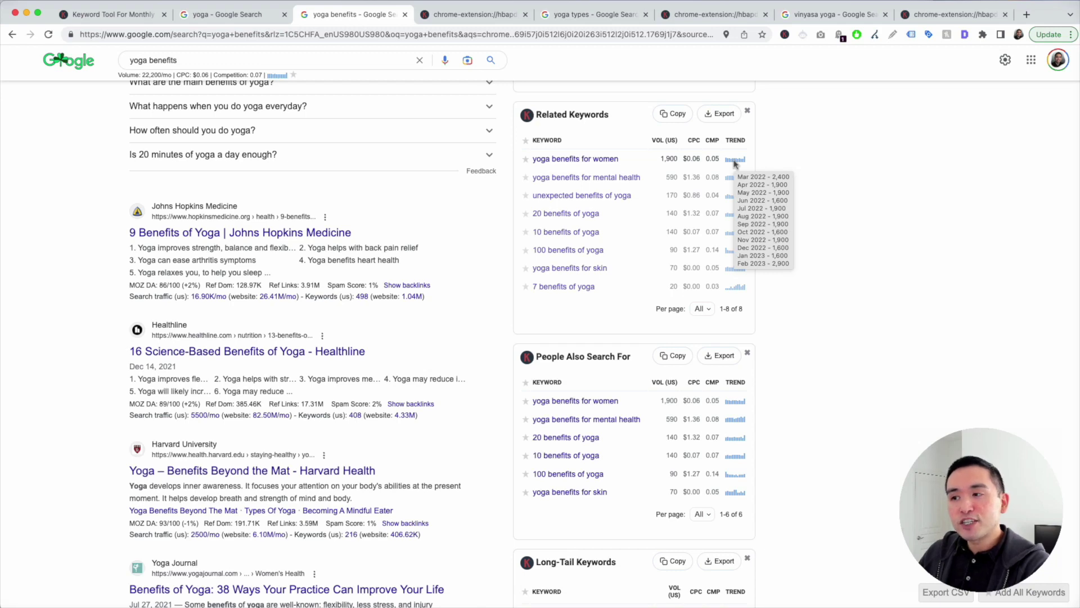
pyautogui.scroll(-5, 735, 163)
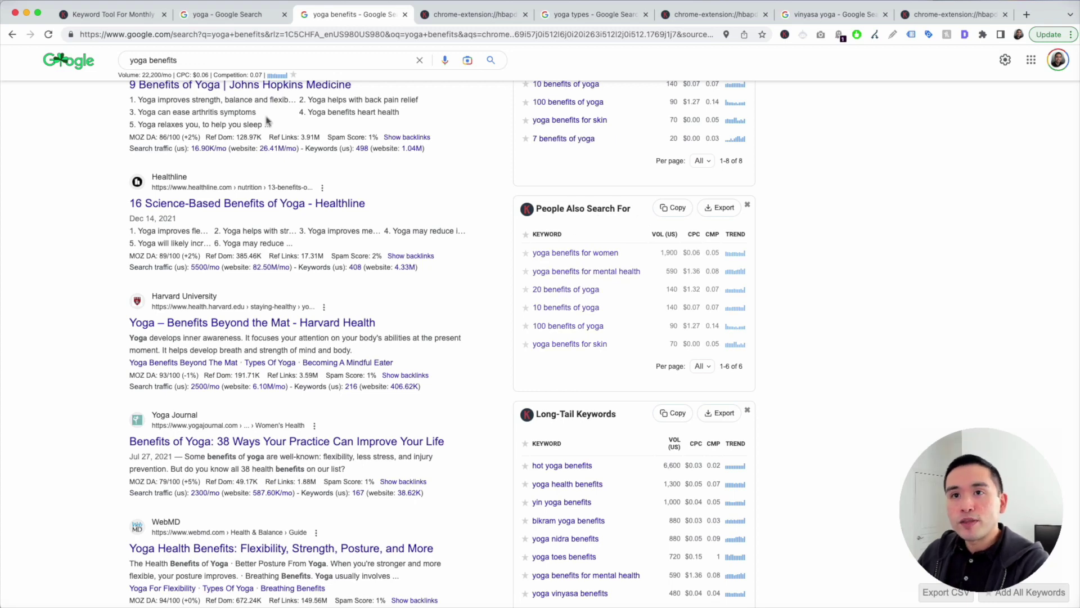
pyautogui.scroll(-12, 615, 266)
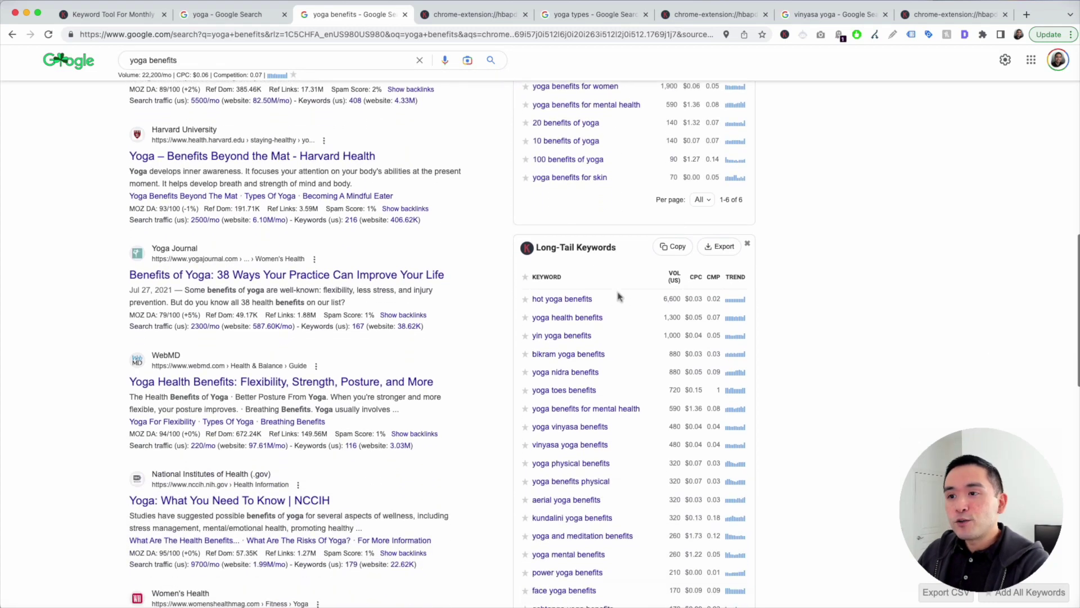
pyautogui.scroll(-5, 620, 296)
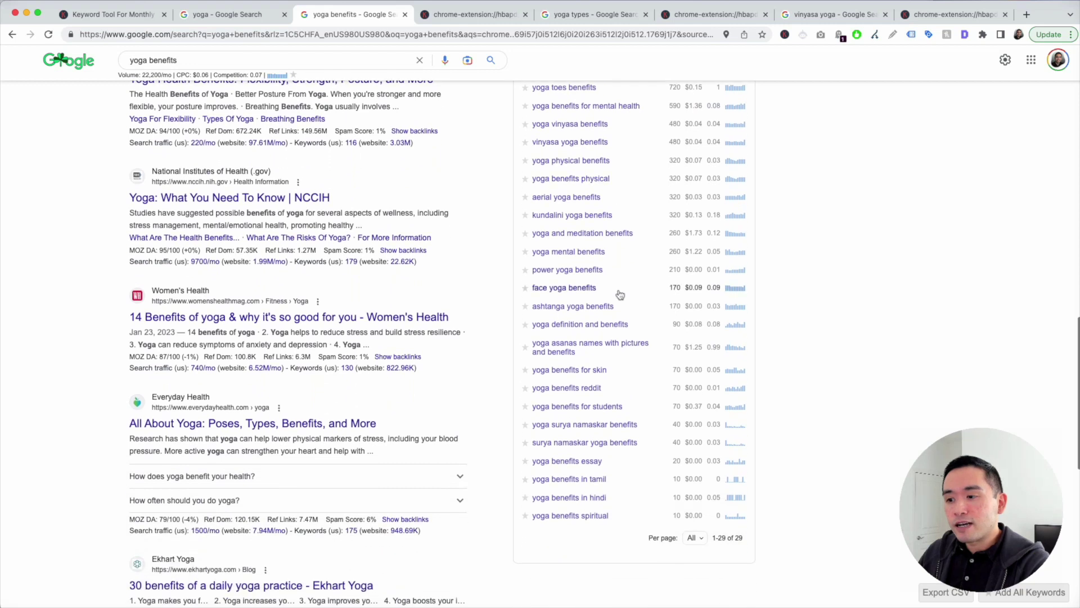
pyautogui.scroll(7, 620, 296)
pyautogui.scroll(1, 619, 294)
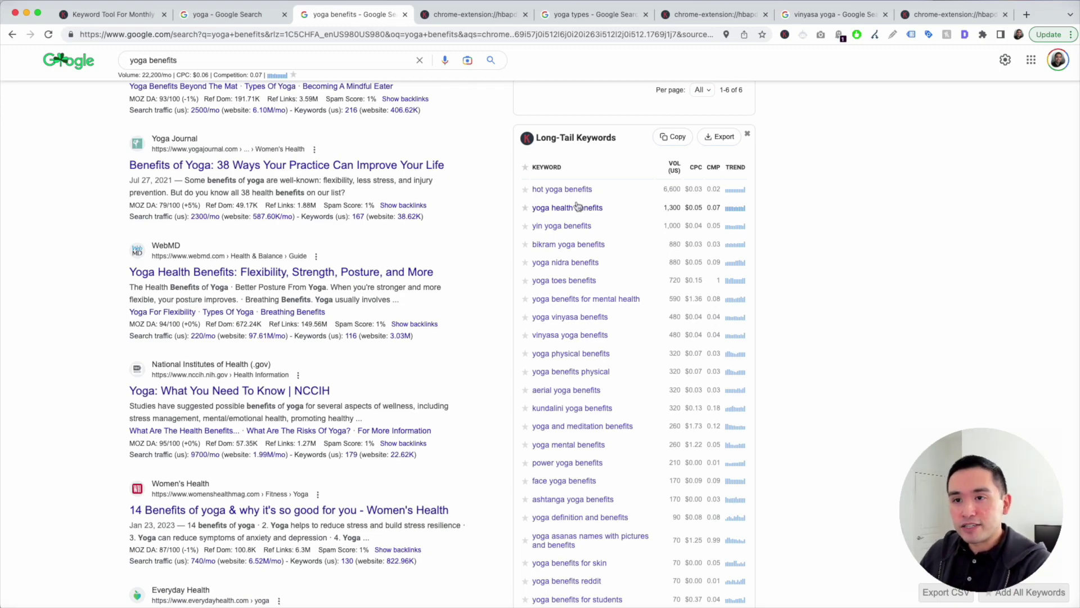
pyautogui.scroll(15, 578, 206)
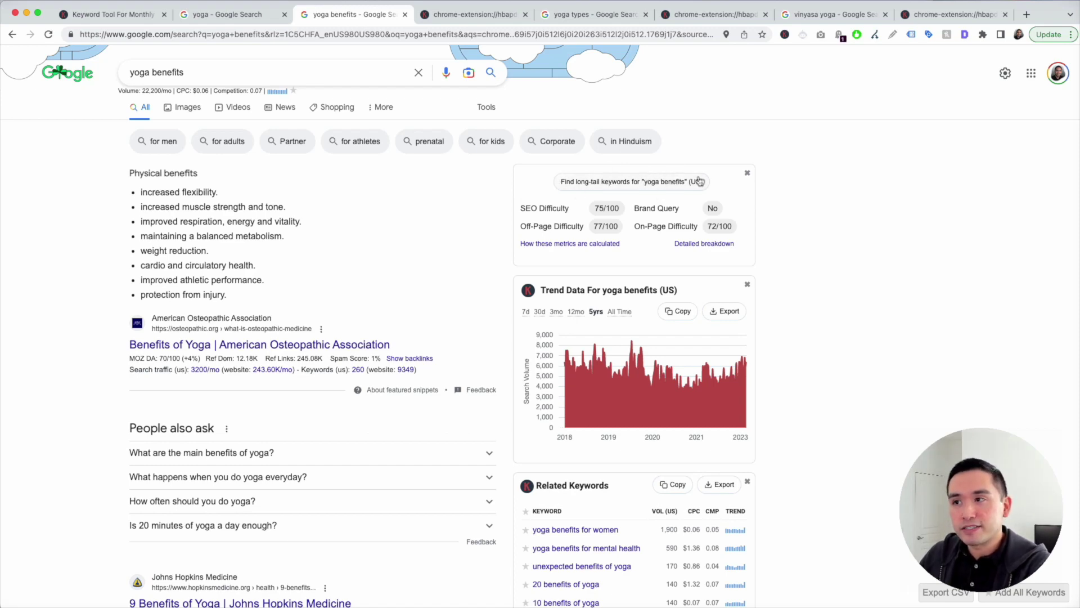
# - Open the full yoga benefits keyword list and copy all 528 rows with their metrics
pyautogui.click(453, 12)
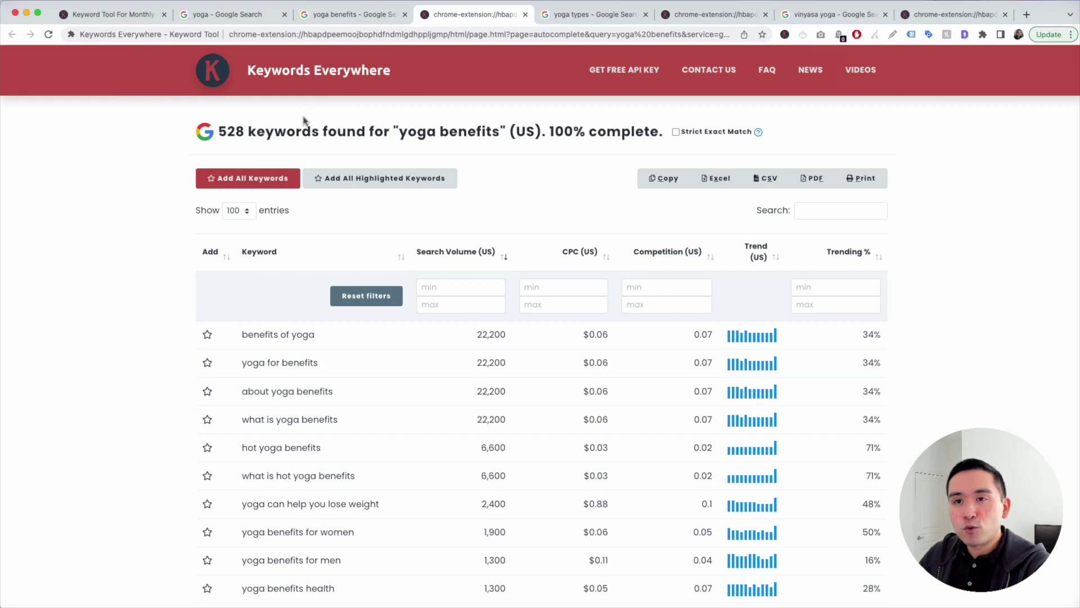
pyautogui.scroll(-5, 275, 197)
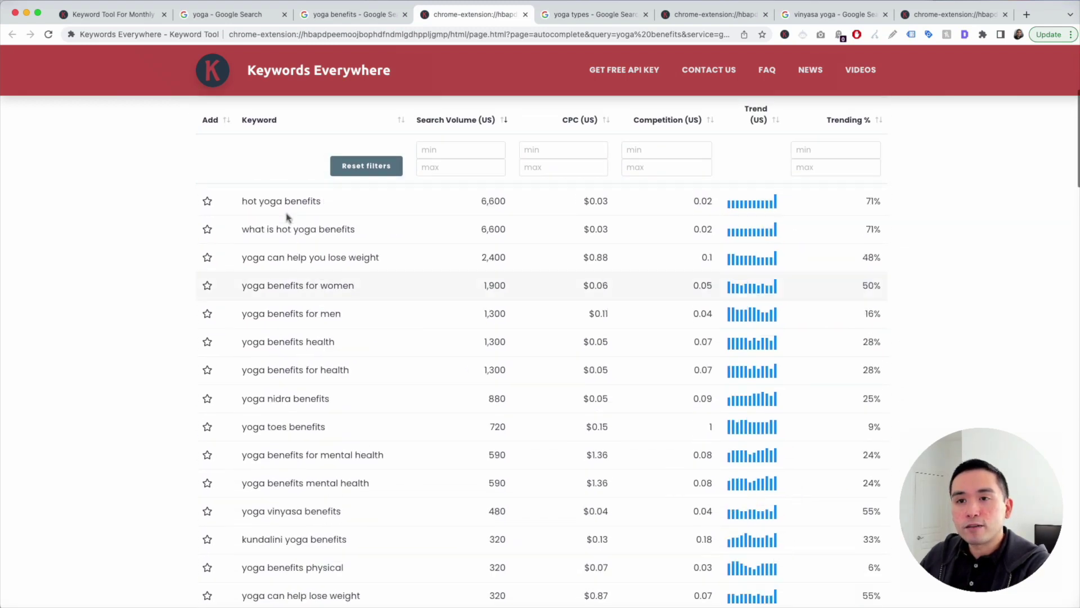
pyautogui.scroll(5, 287, 218)
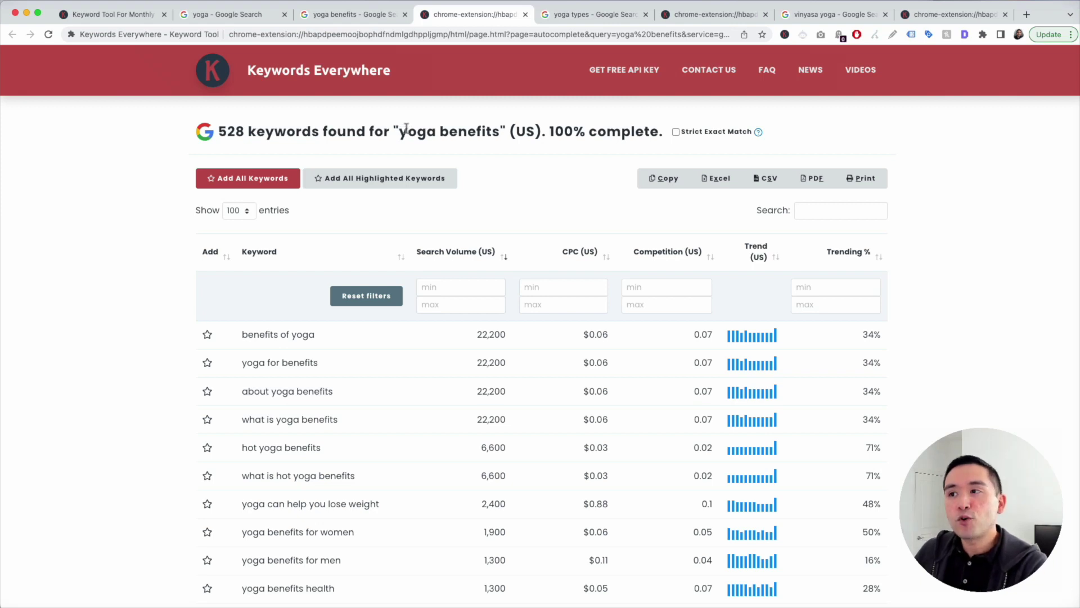
pyautogui.scroll(-5, 428, 152)
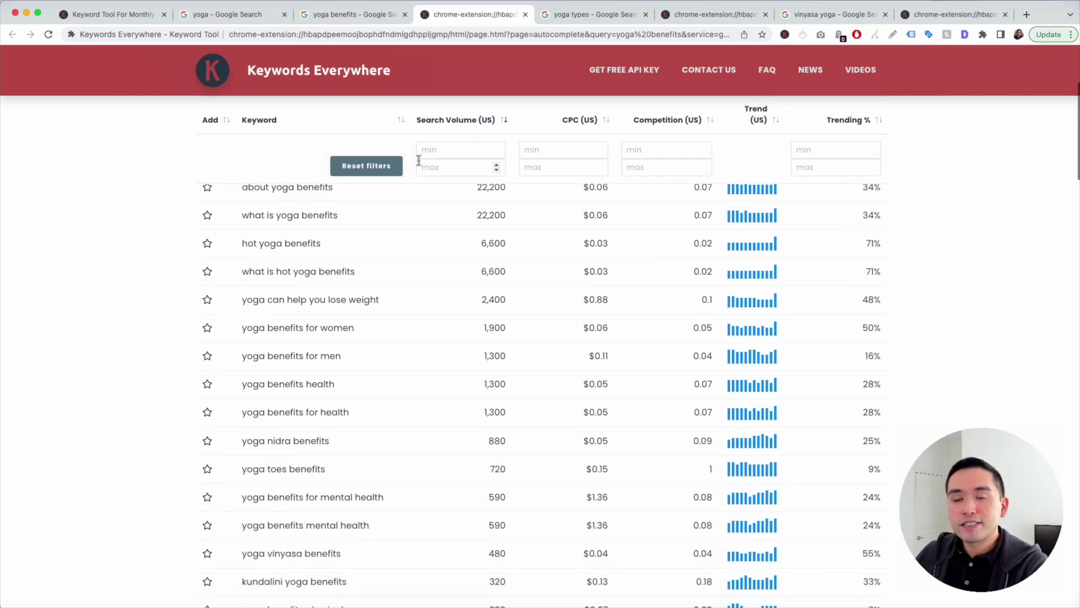
pyautogui.scroll(2, 425, 159)
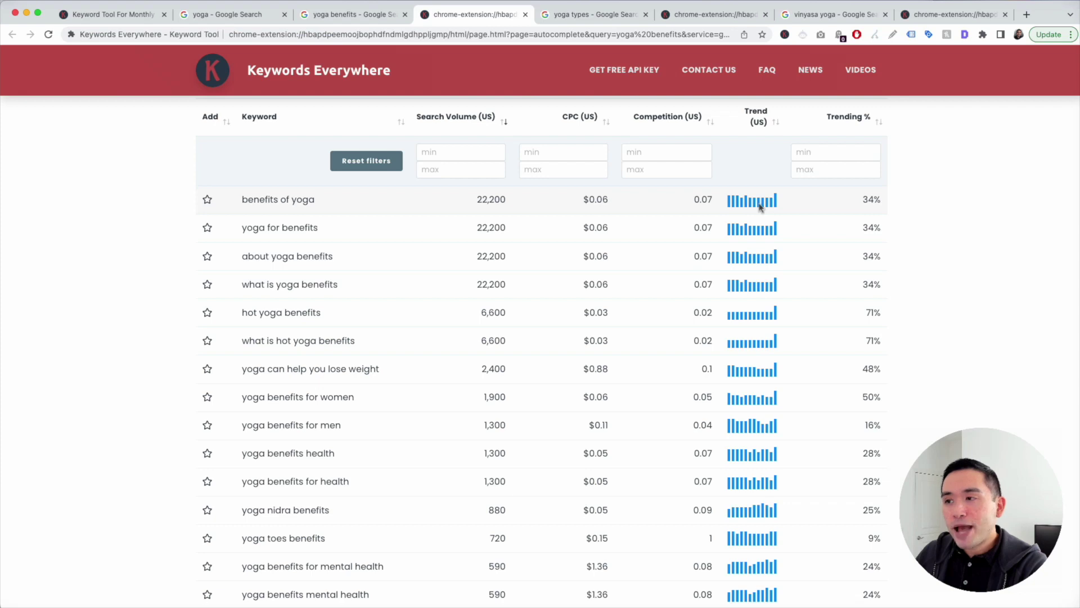
pyautogui.moveTo(759, 206)
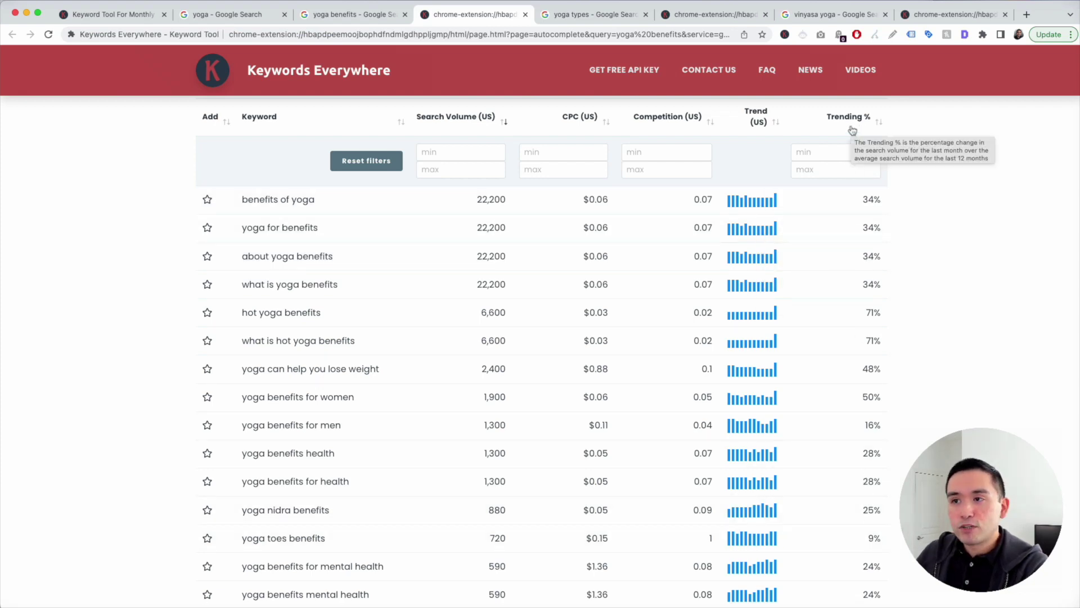
pyautogui.scroll(3, 849, 135)
pyautogui.click(665, 161)
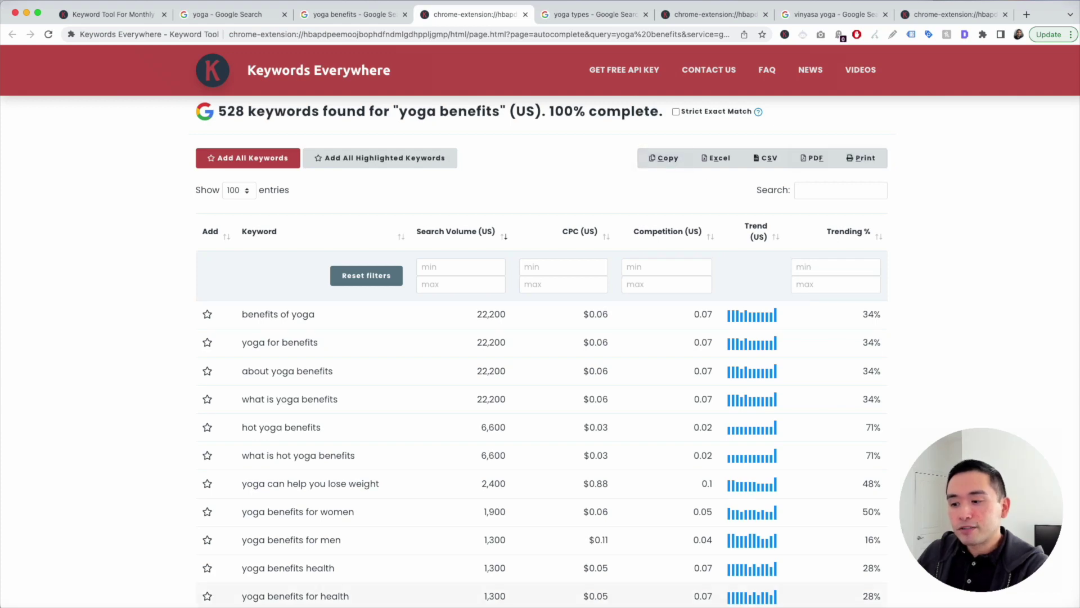
pyautogui.press('super+Tab')
# - Paste the yoga benefits table into Sheet2 at A1 and autofit column A
pyautogui.click(285, 506)
pyautogui.click(224, 147)
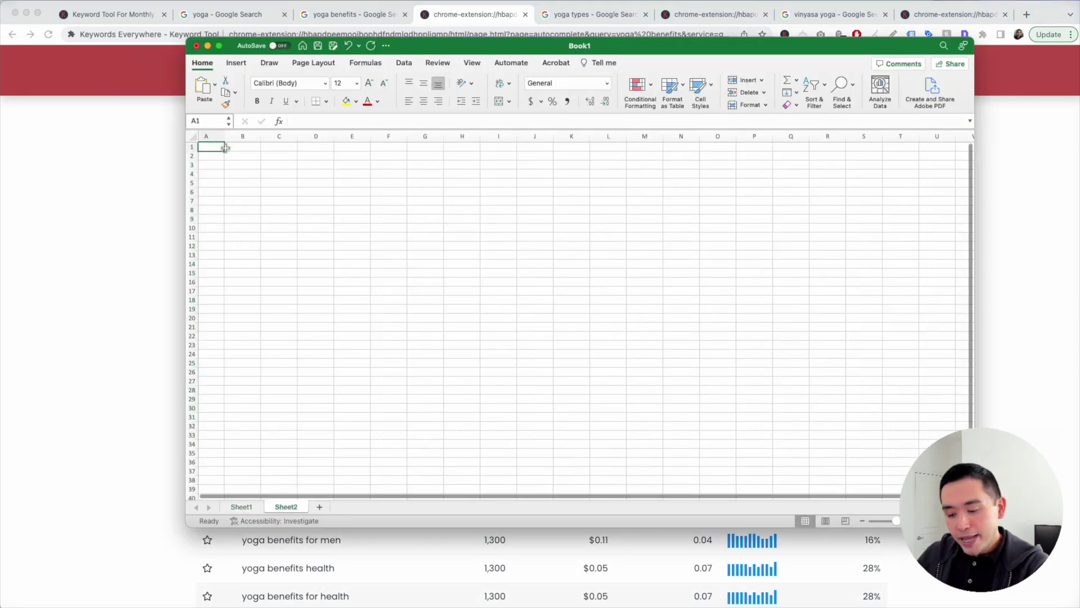
pyautogui.press('super+v')
pyautogui.doubleClick(225, 136)
# - Select the keyword and metric columns, then select row 4, 'benefits of yoga'
pyautogui.click(259, 167)
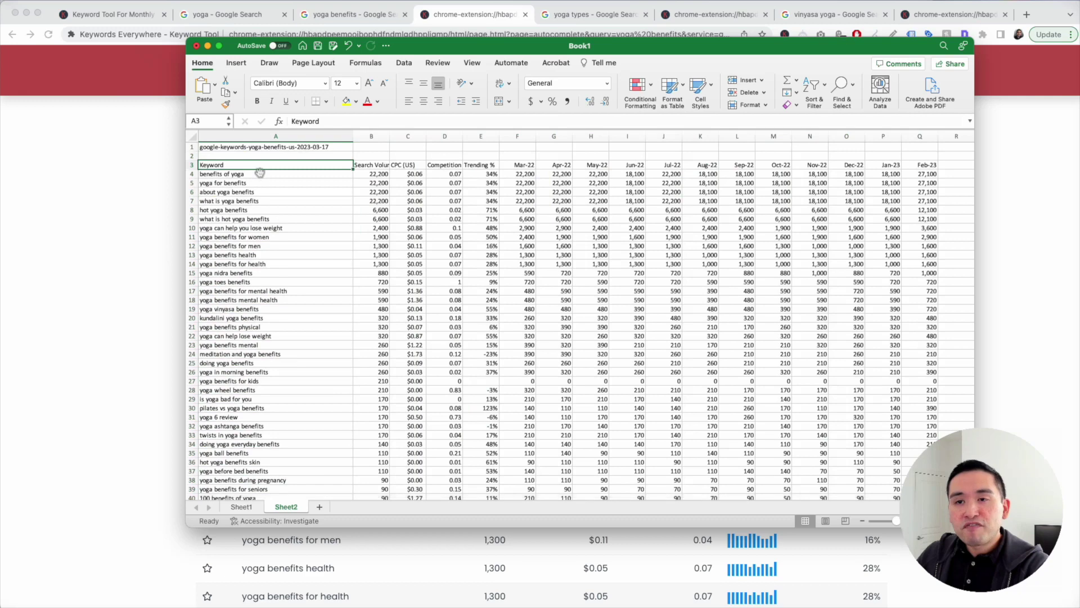
pyautogui.moveTo(260, 172); pyautogui.dragTo(294, 472)
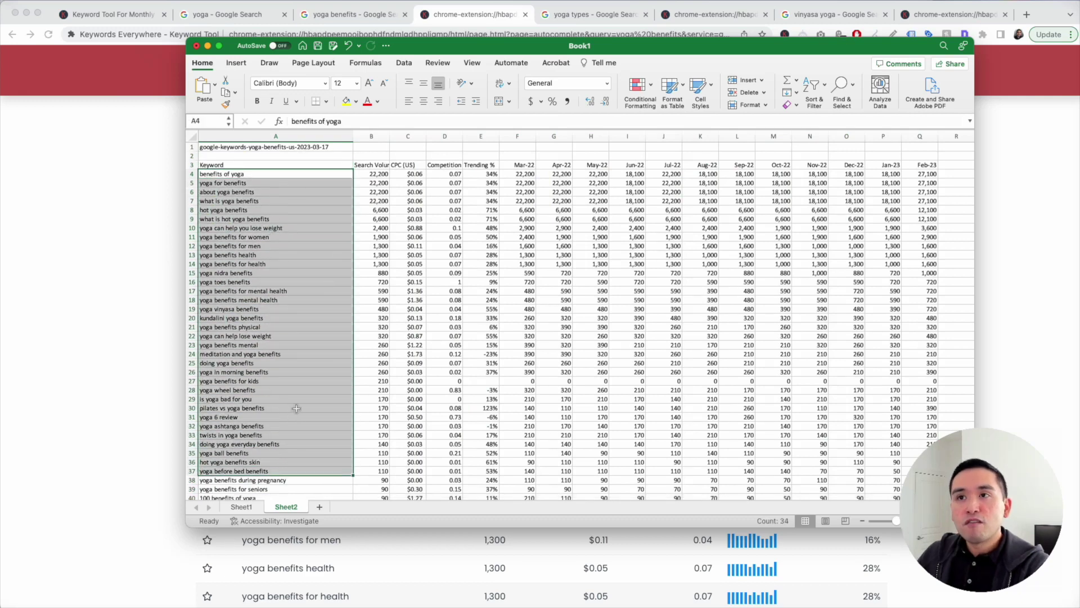
pyautogui.scroll(-5, 297, 408)
pyautogui.scroll(5, 297, 405)
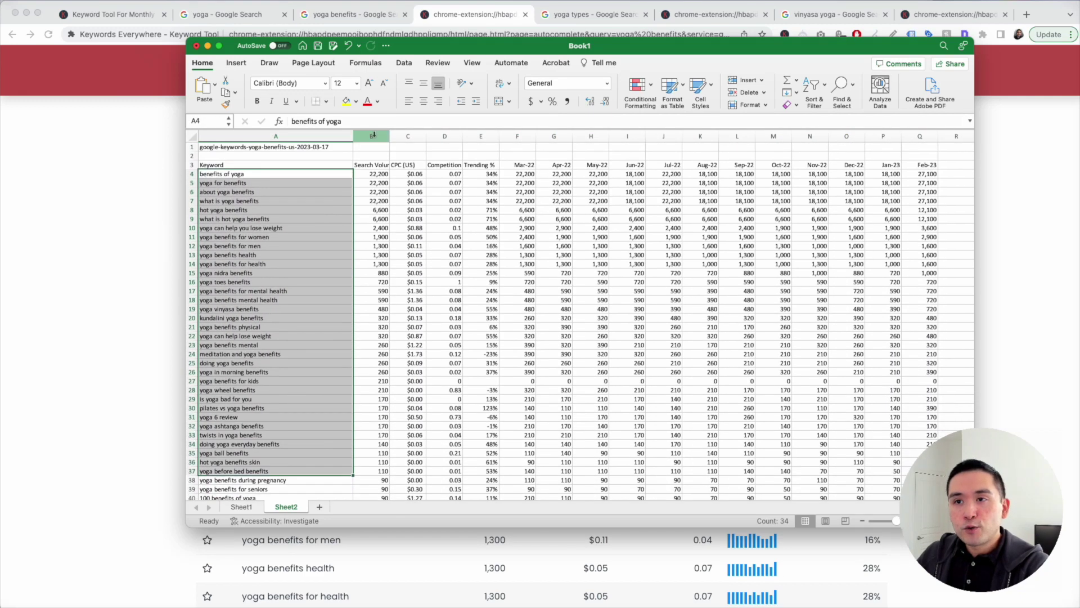
pyautogui.click(374, 135)
pyautogui.moveTo(386, 134)
pyautogui.mouseDown()
pyautogui.moveTo(869, 134)
pyautogui.moveTo(371, 134)
pyautogui.mouseUp()
pyautogui.scroll(3, 296, 204)
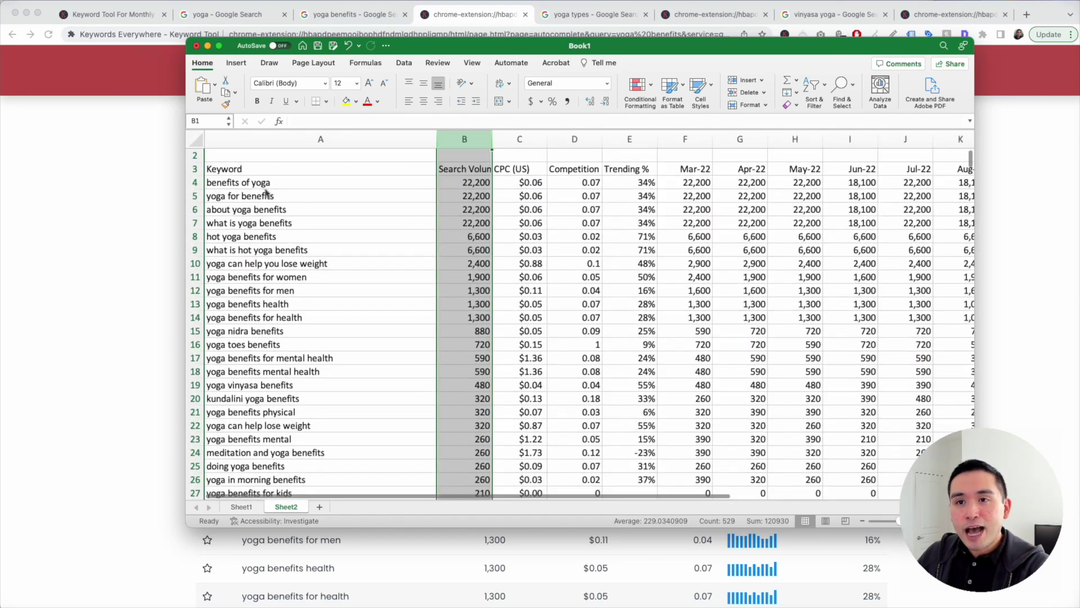
pyautogui.scroll(2, 296, 204)
pyautogui.scroll(1, 295, 203)
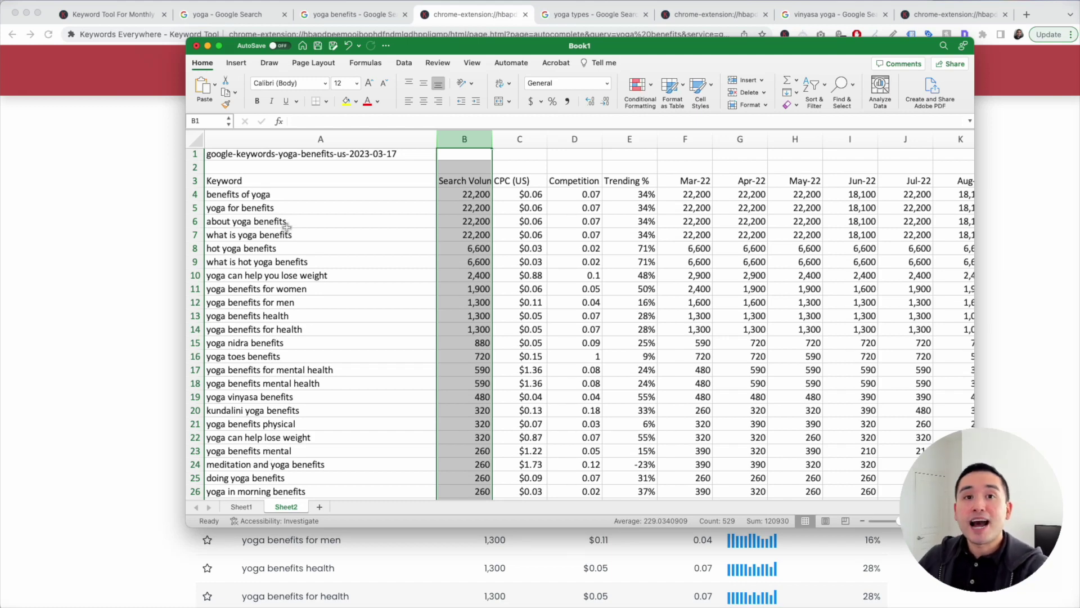
pyautogui.click(279, 197)
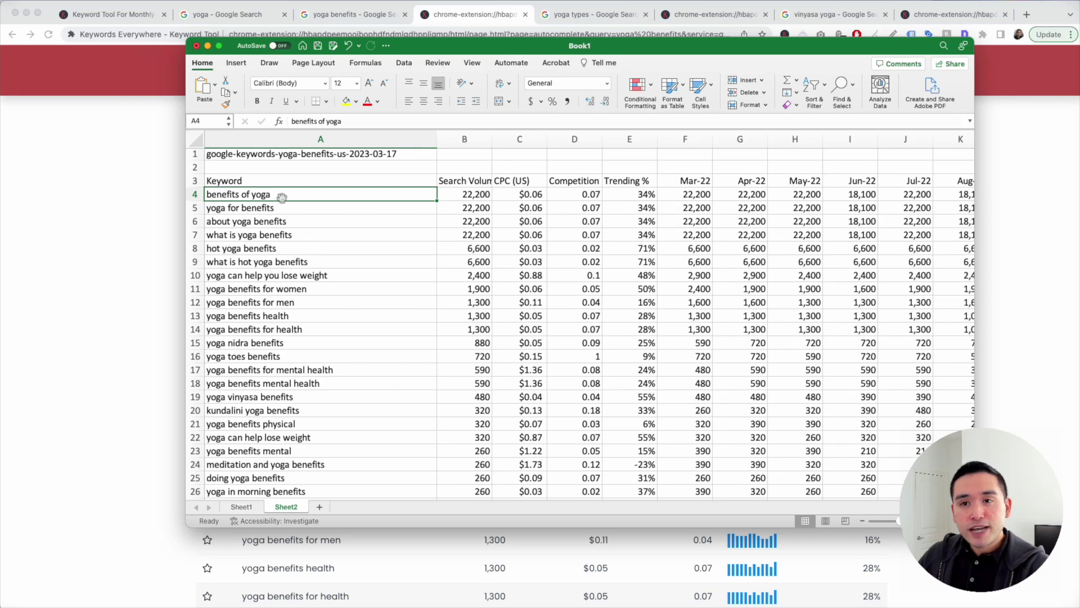
pyautogui.press('super+shift+Right')
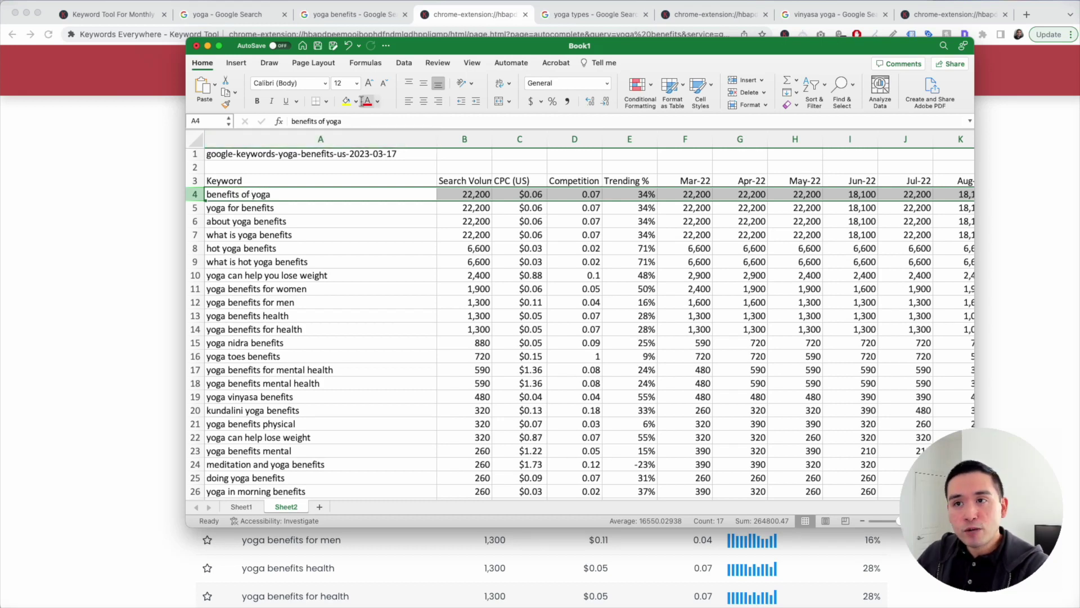
# - Fill row 4 (benefits of yoga) and row 8 (hot yoga benefits) green
pyautogui.click(356, 102)
pyautogui.click(440, 151)
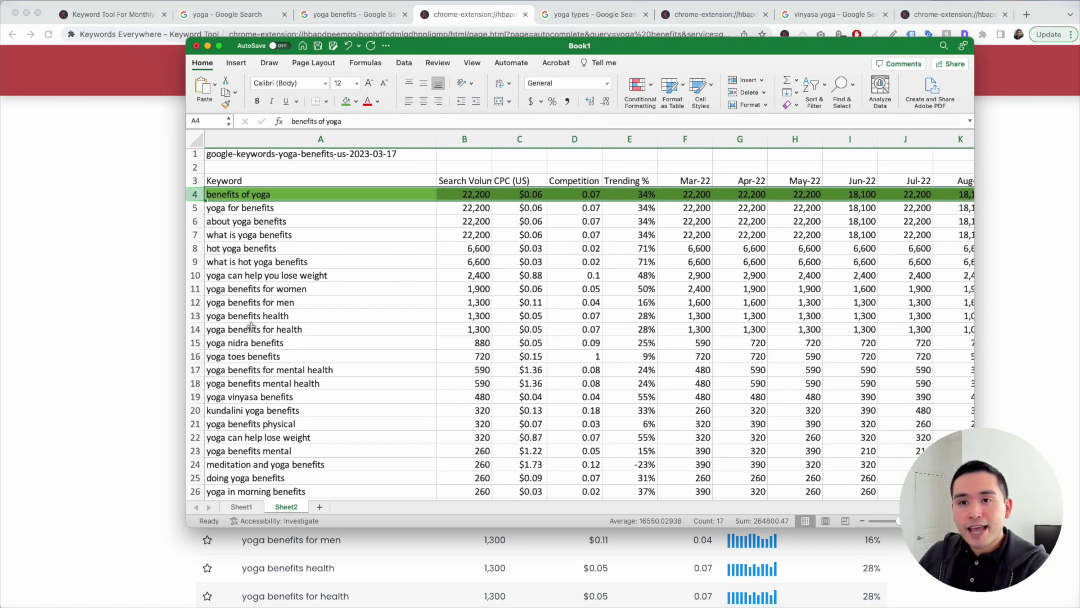
pyautogui.click(198, 248)
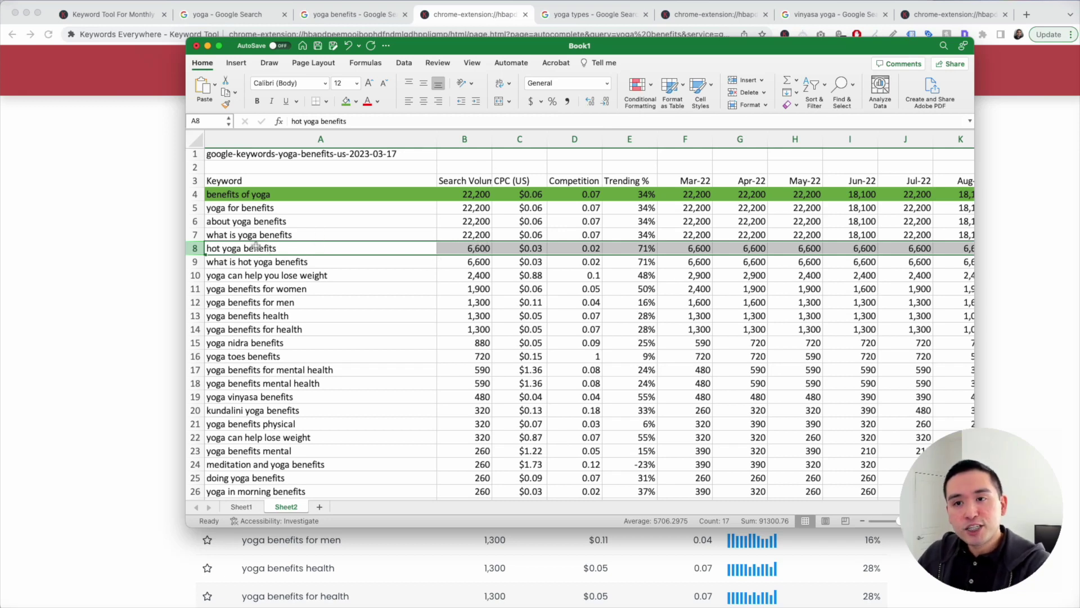
pyautogui.click(346, 102)
# - Fill rows 11–12, yoga benefits for women and for men, green
pyautogui.click(195, 289)
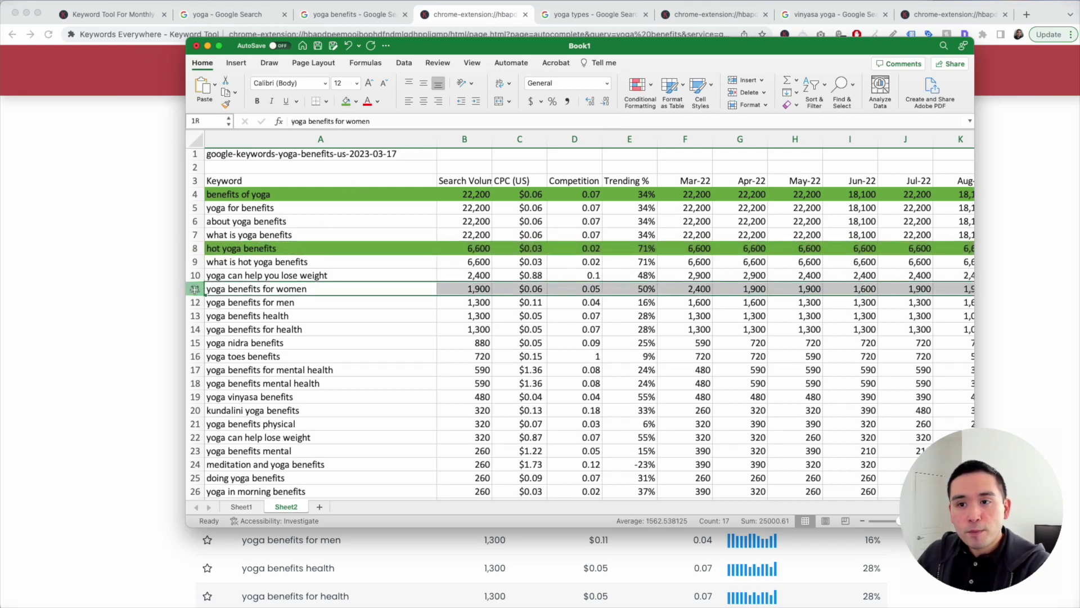
pyautogui.moveTo(194, 288); pyautogui.dragTo(195, 299)
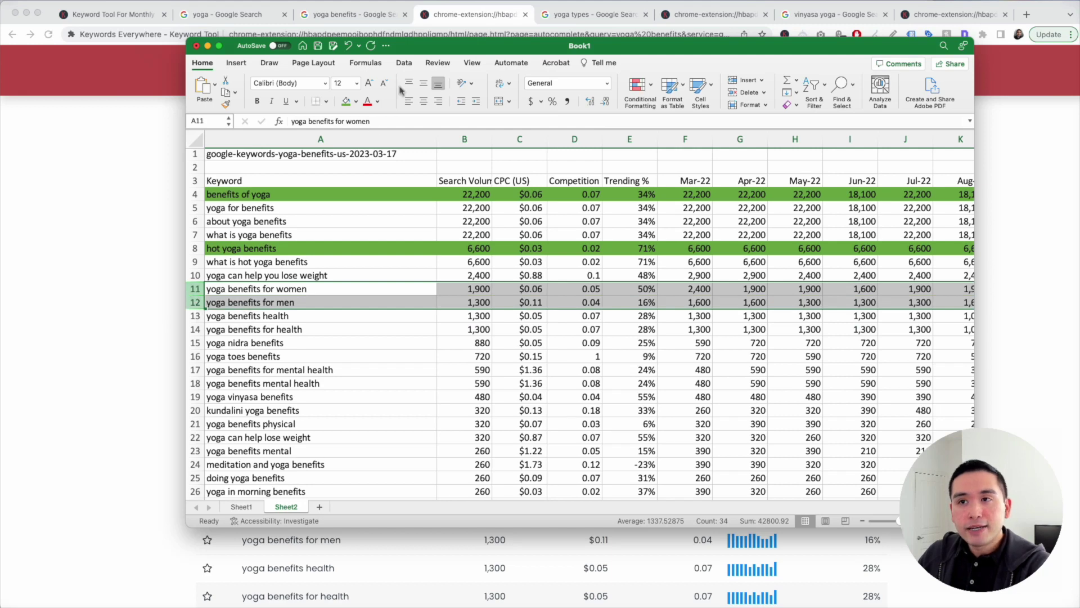
pyautogui.click(347, 102)
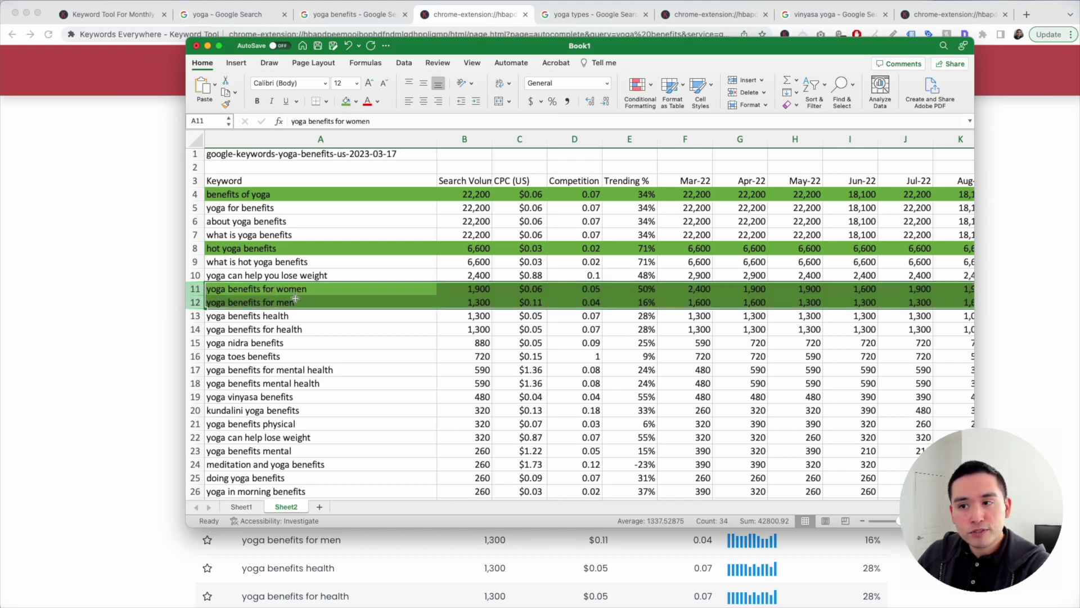
pyautogui.scroll(-5, 295, 298)
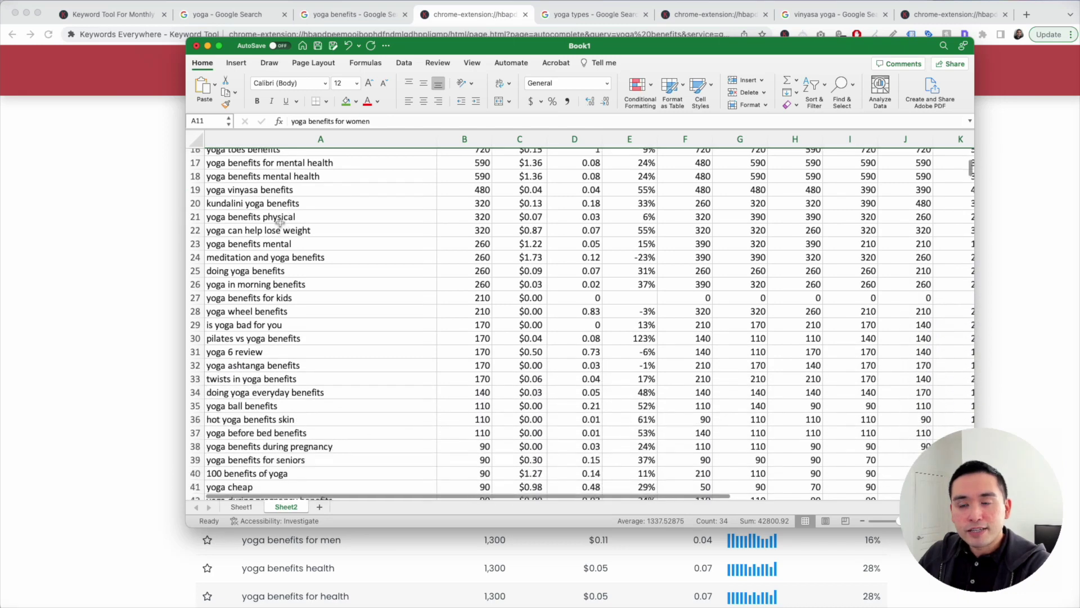
pyautogui.scroll(-4, 280, 222)
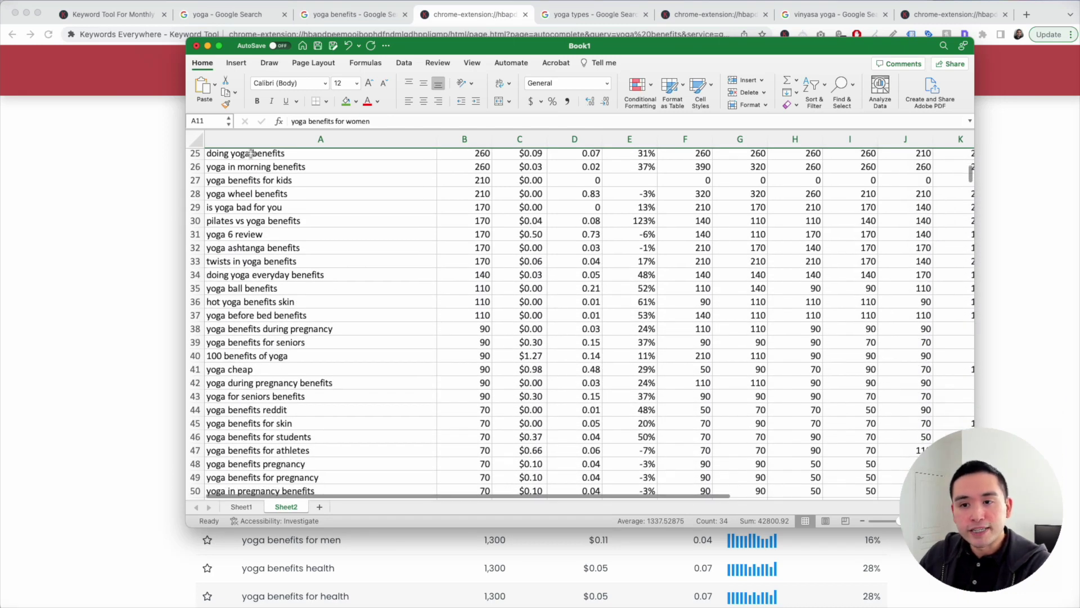
pyautogui.click(173, 167)
# - Star 'yoga benefits for women' and 'yoga benefits for men', then show the 'yoga types' results
pyautogui.scroll(-3, 309, 245)
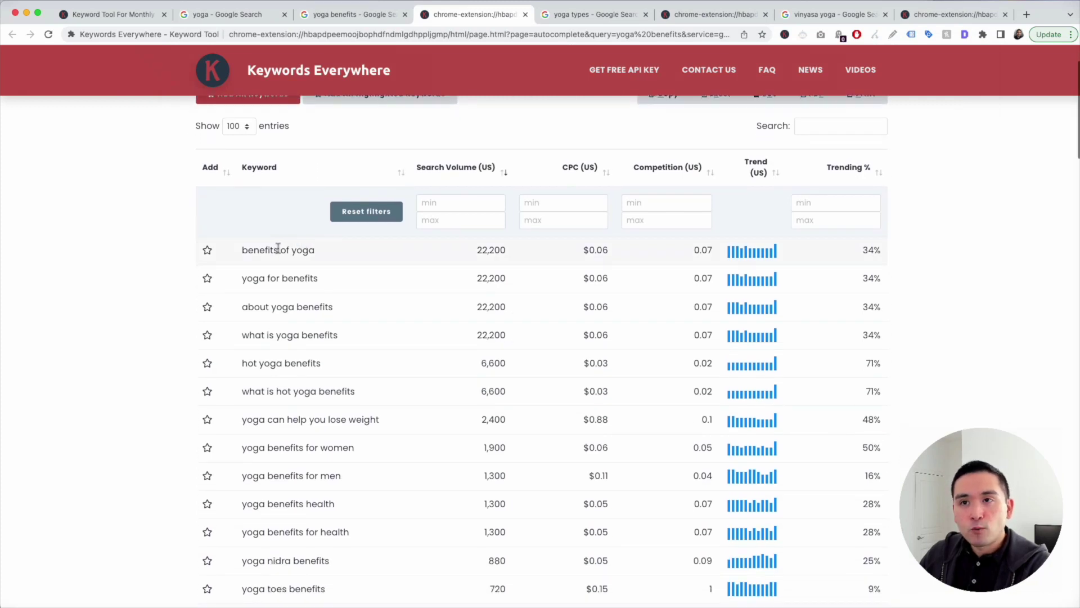
pyautogui.scroll(-8, 280, 250)
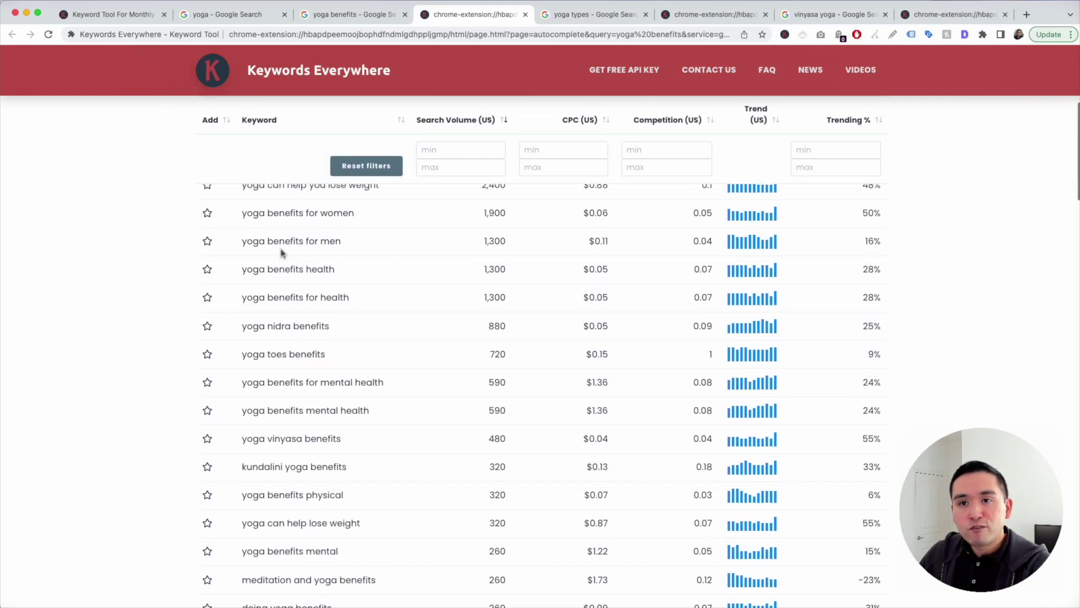
pyautogui.click(208, 214)
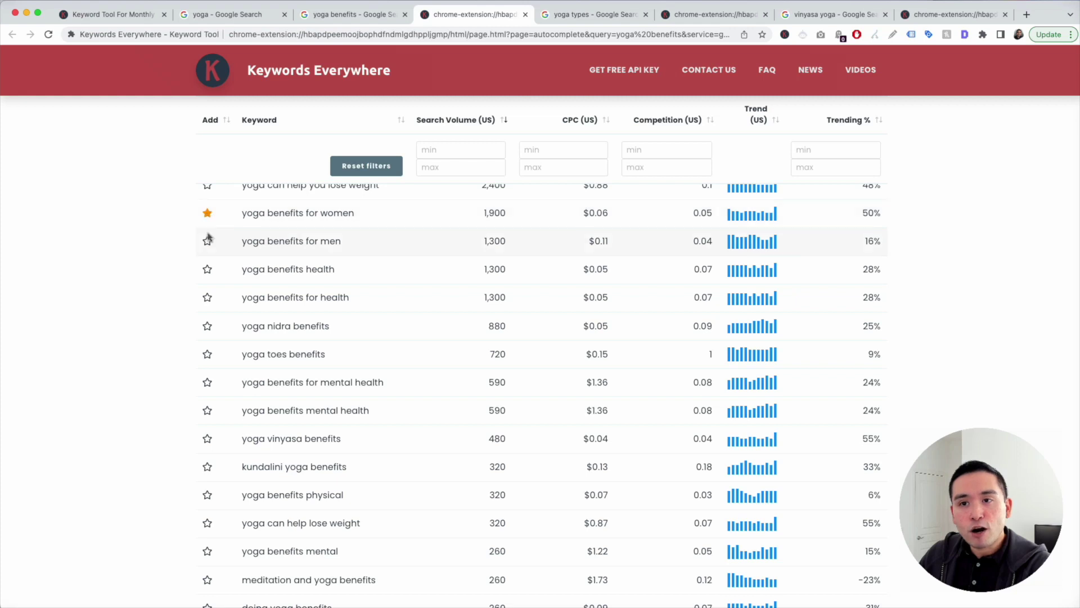
pyautogui.click(208, 242)
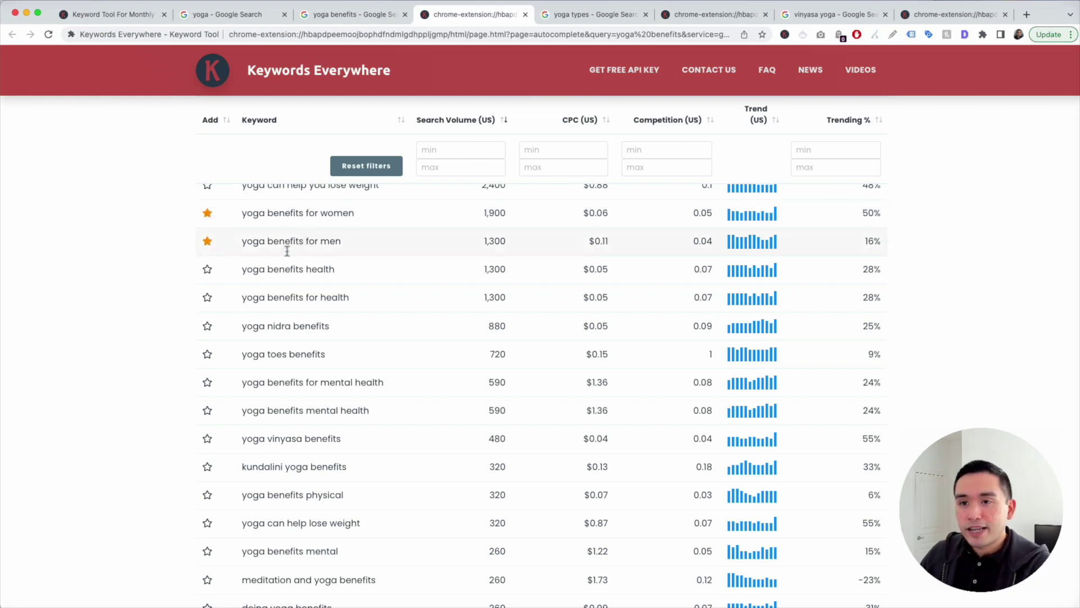
pyautogui.scroll(3, 338, 276)
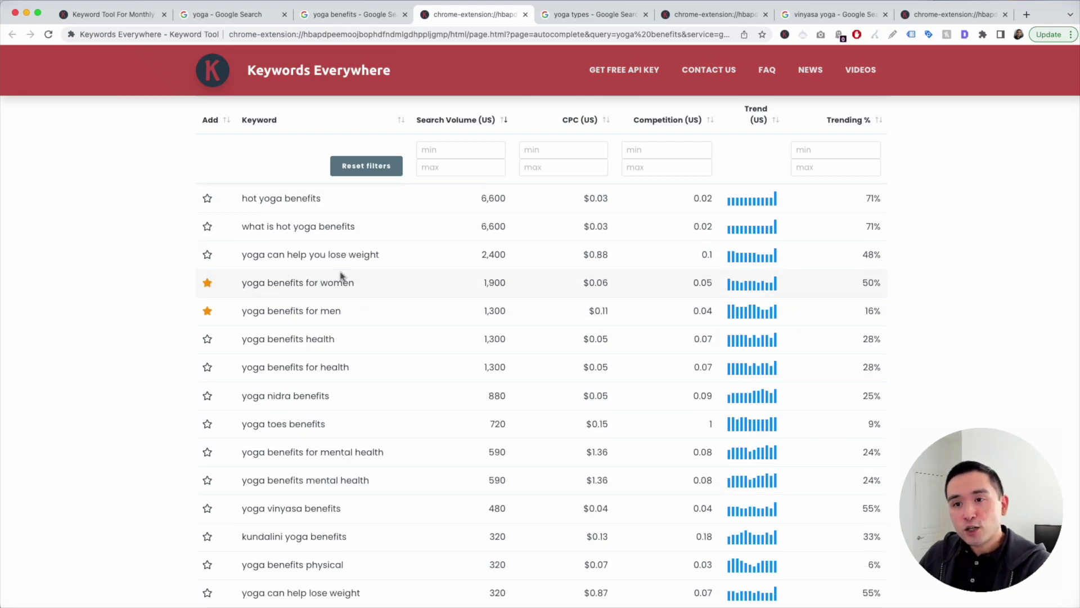
pyautogui.click(567, 14)
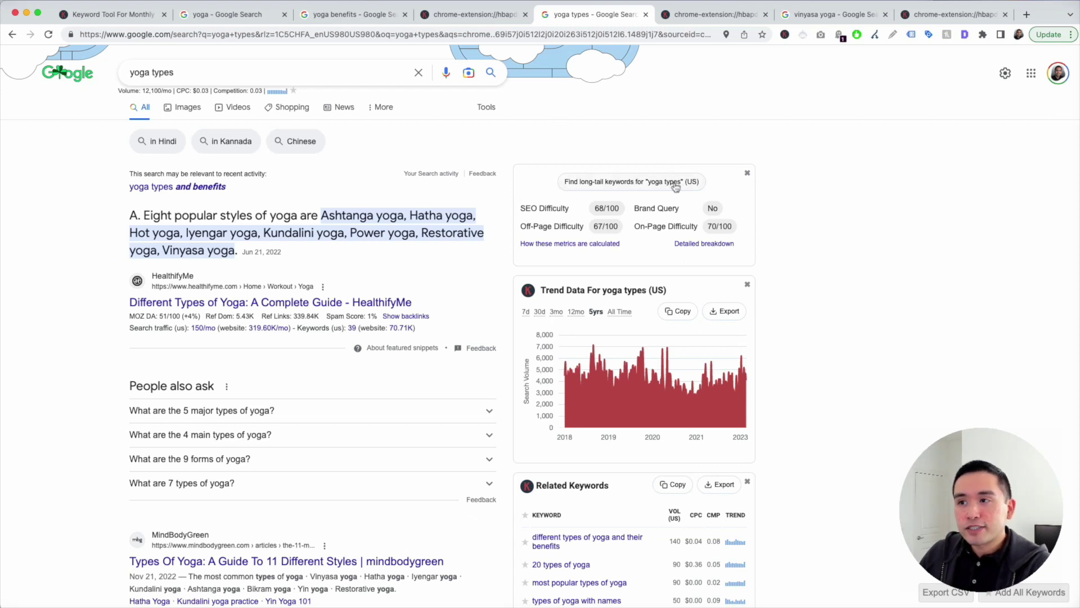
# - Open the yoga types keyword list, filtered to the exact phrase 'yoga types'
pyautogui.click(680, 16)
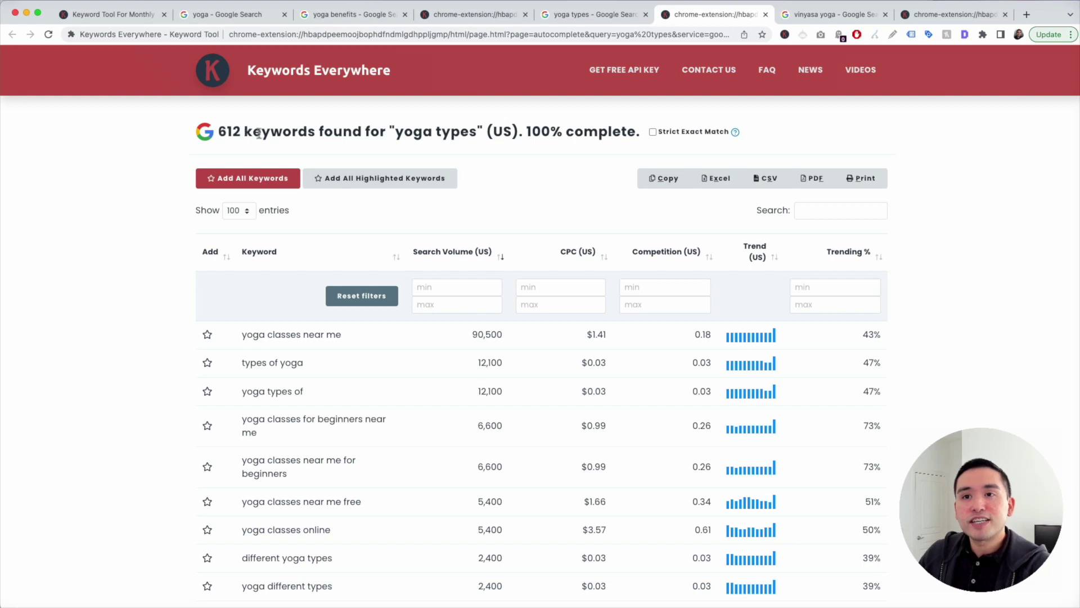
pyautogui.scroll(-2, 475, 171)
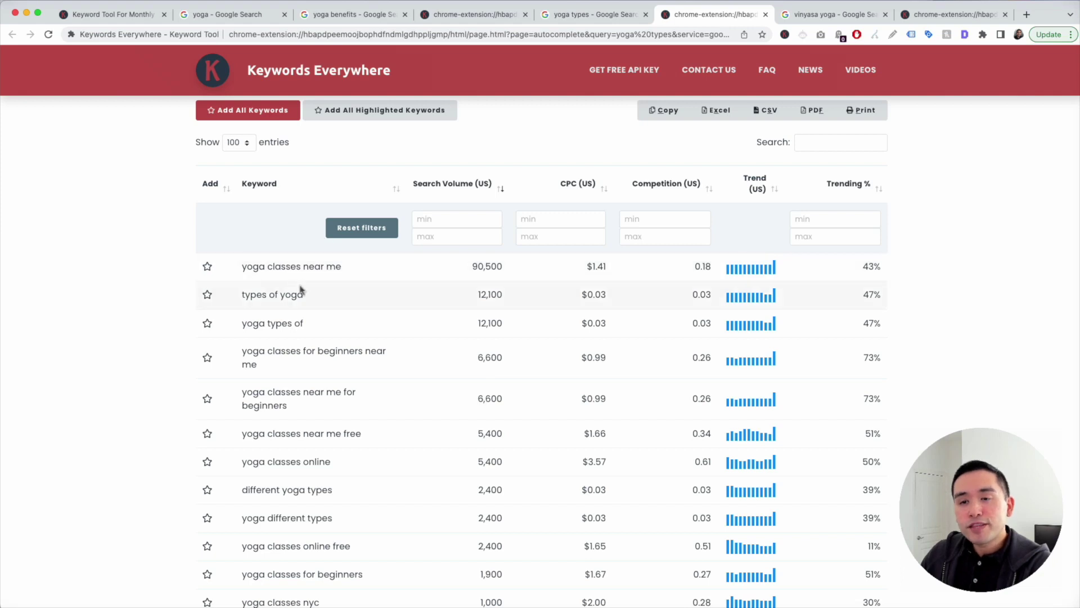
pyautogui.scroll(2, 307, 478)
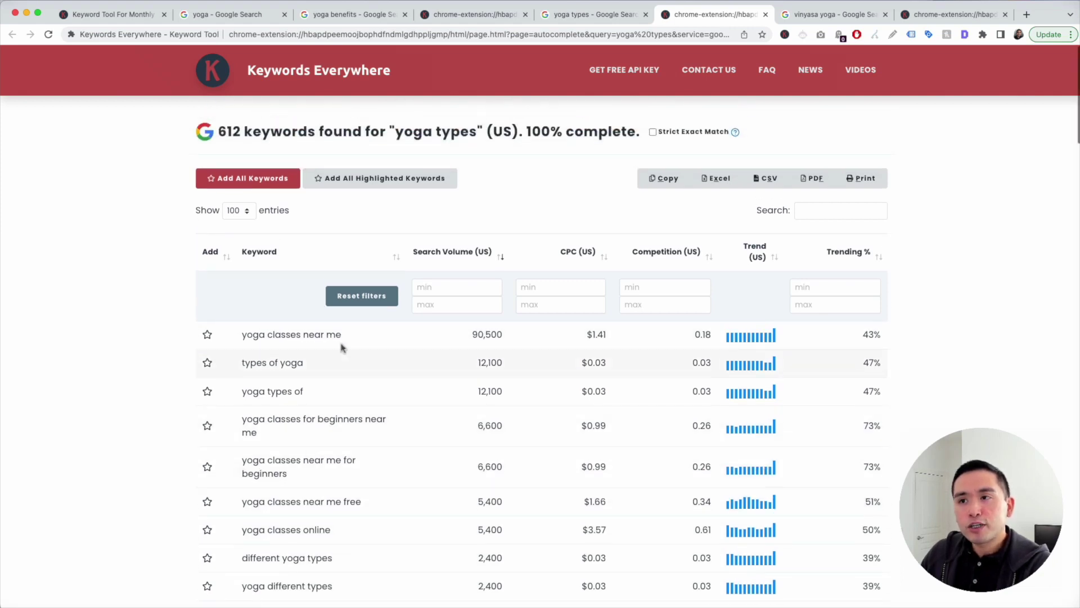
pyautogui.click(654, 133)
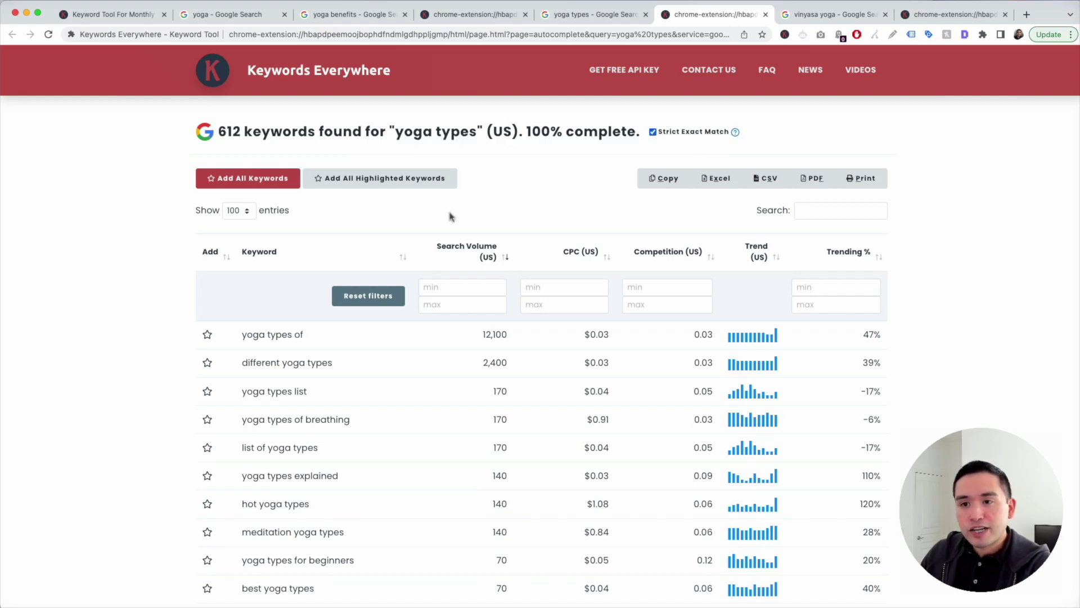
# - Star 'different yoga types' and 'hot yoga types', then copy the 62-row keyword table
pyautogui.scroll(-1, 274, 330)
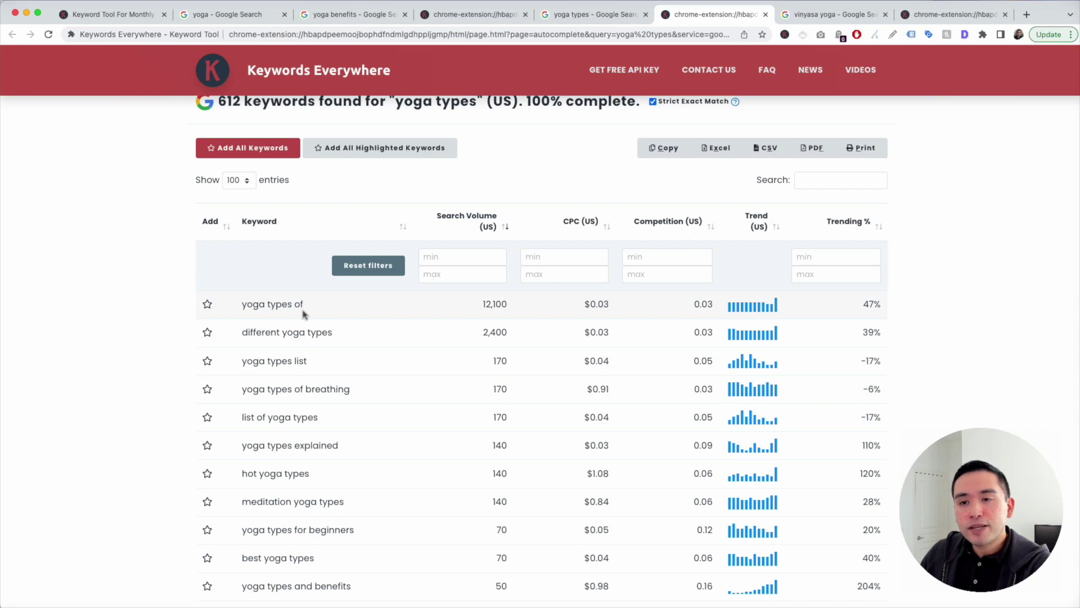
pyautogui.scroll(-3, 300, 311)
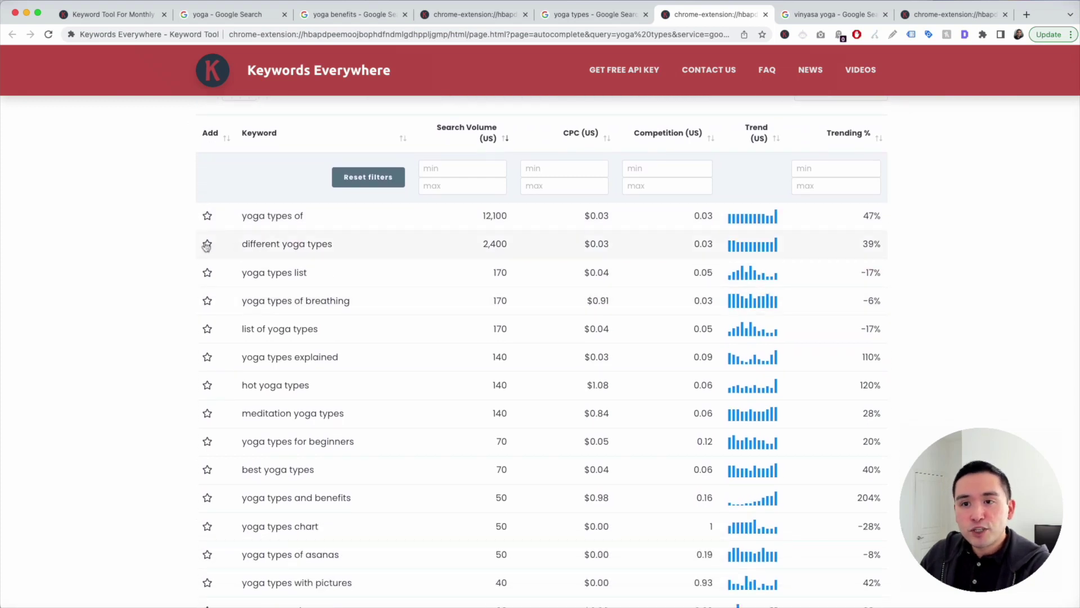
pyautogui.click(207, 245)
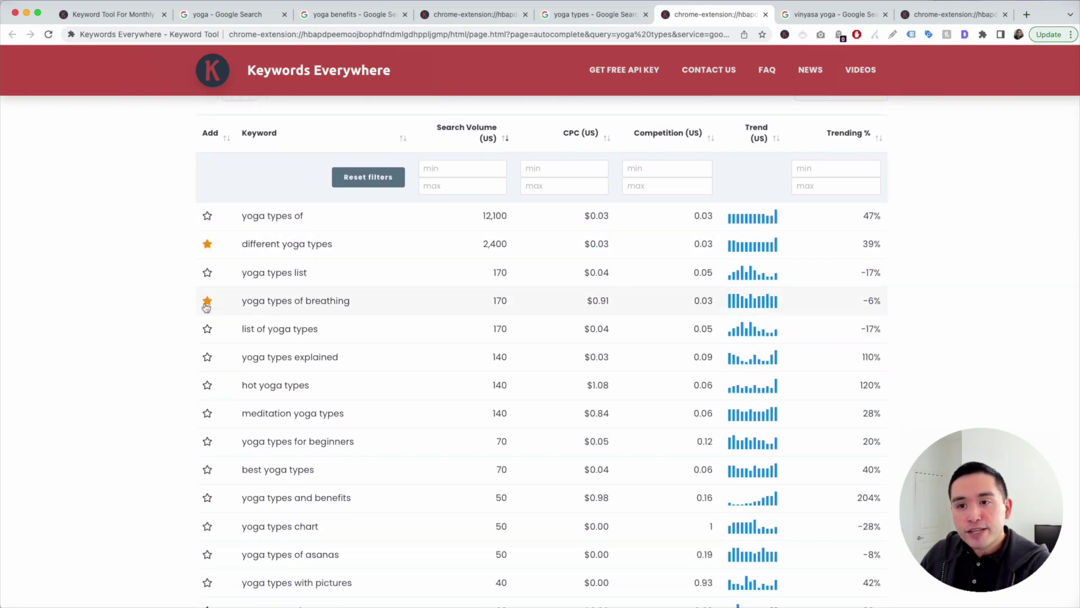
pyautogui.click(206, 388)
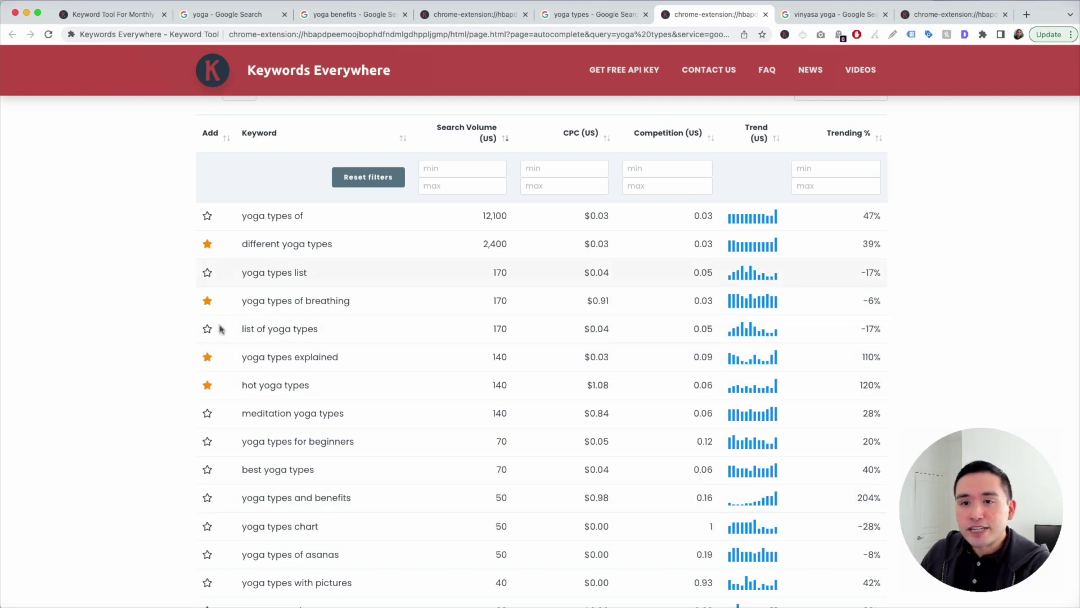
pyautogui.scroll(5, 401, 338)
pyautogui.click(648, 180)
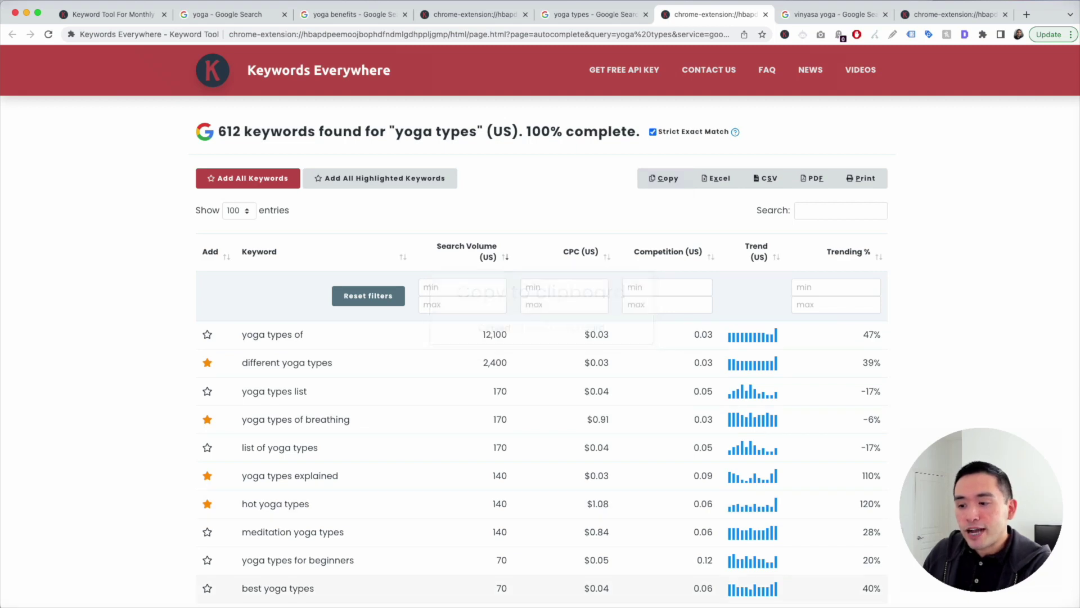
pyautogui.press('super+Tab')
# - Paste the yoga types table into Sheet3 and autofit column A
pyautogui.click(322, 507)
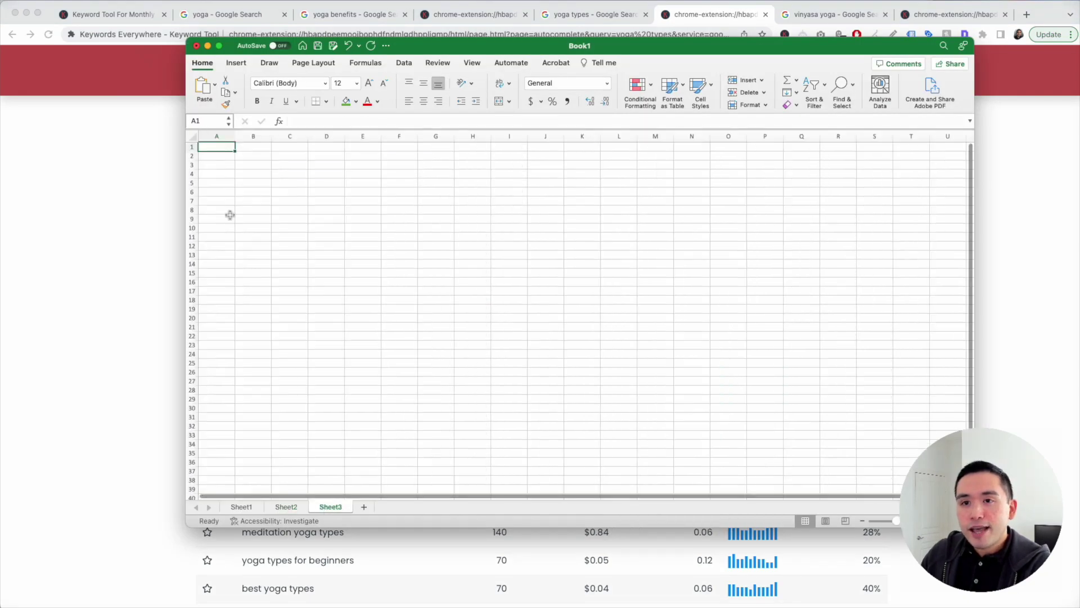
pyautogui.press('cmd+v')
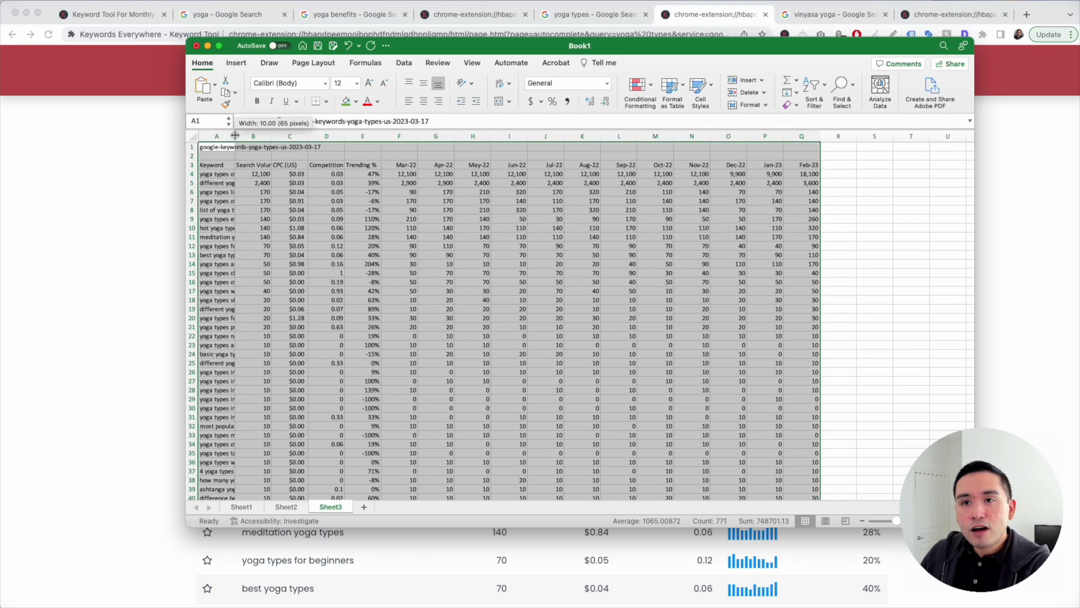
pyautogui.doubleClick(236, 135)
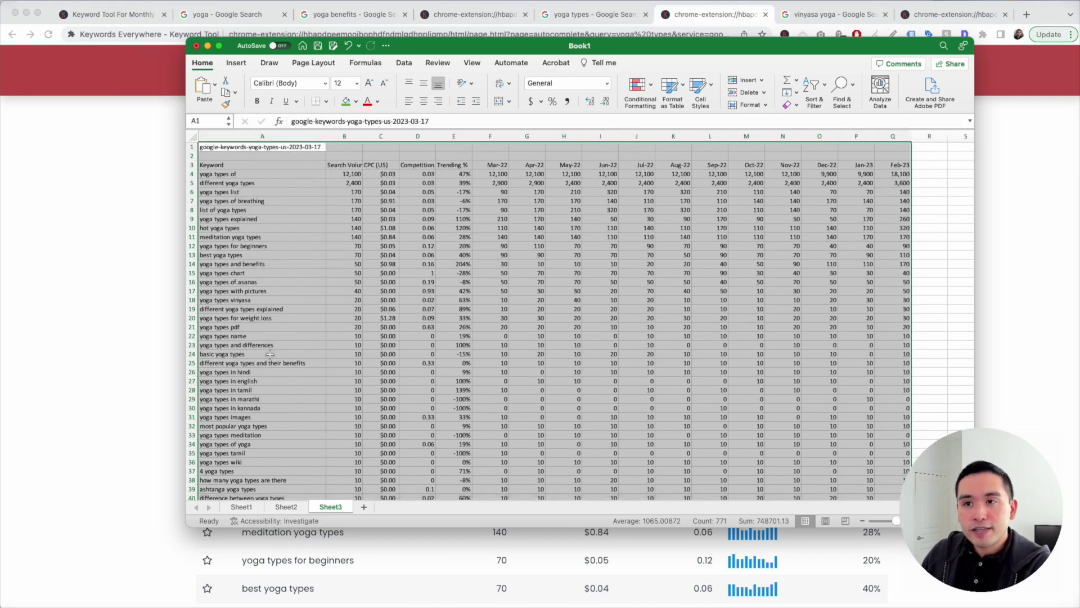
# - Select runs of long-tail keywords in column A, starting from 'yoga types of breathing'
pyautogui.click(256, 183)
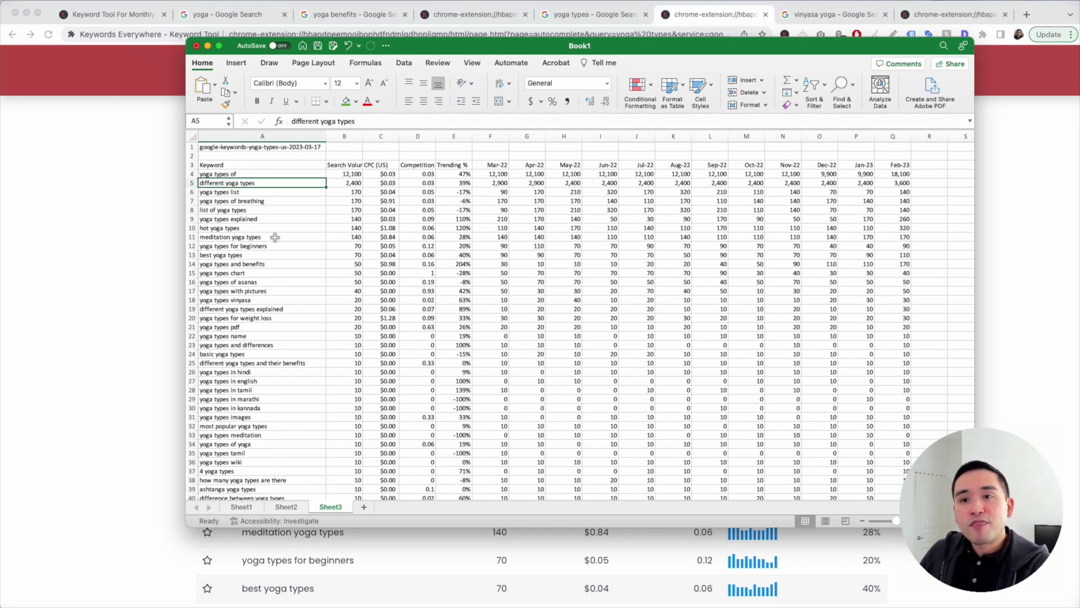
pyautogui.moveTo(277, 212); pyautogui.dragTo(272, 435)
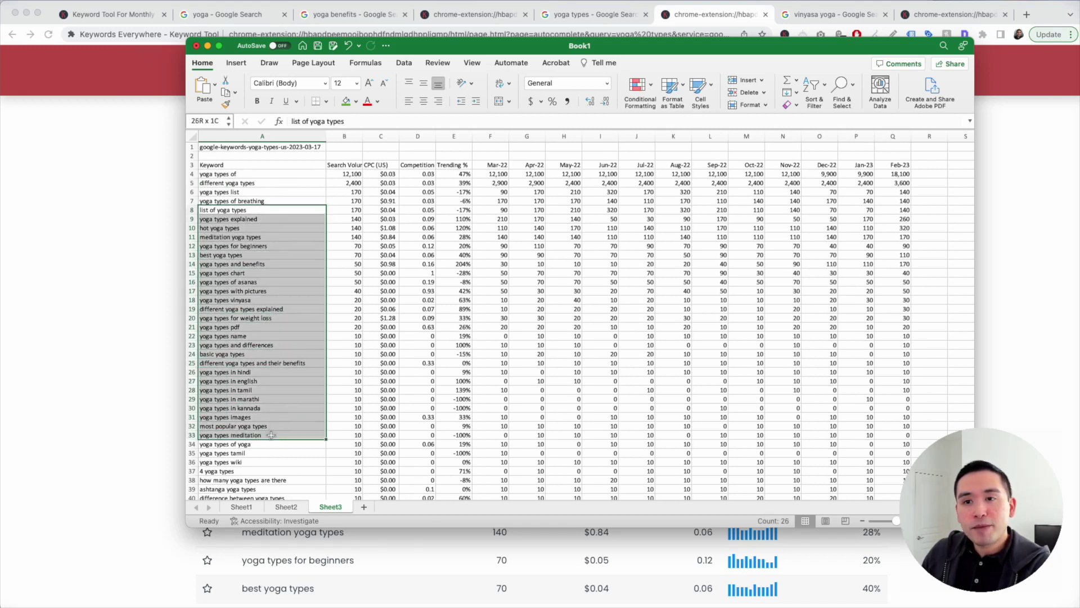
pyautogui.click(253, 231)
pyautogui.moveTo(253, 204); pyautogui.dragTo(257, 419)
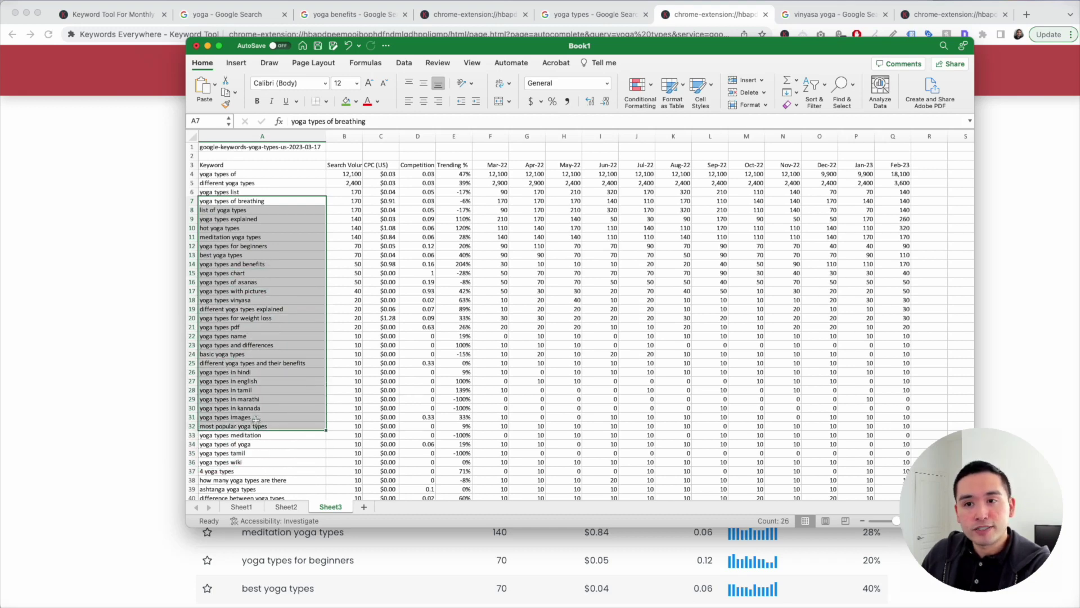
pyautogui.click(264, 256)
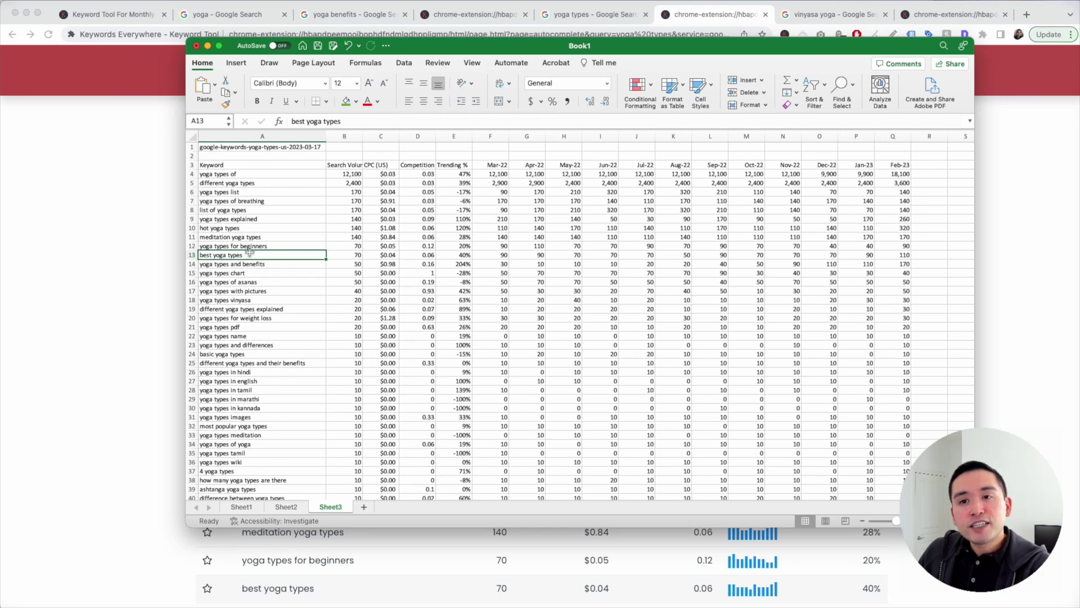
pyautogui.click(125, 217)
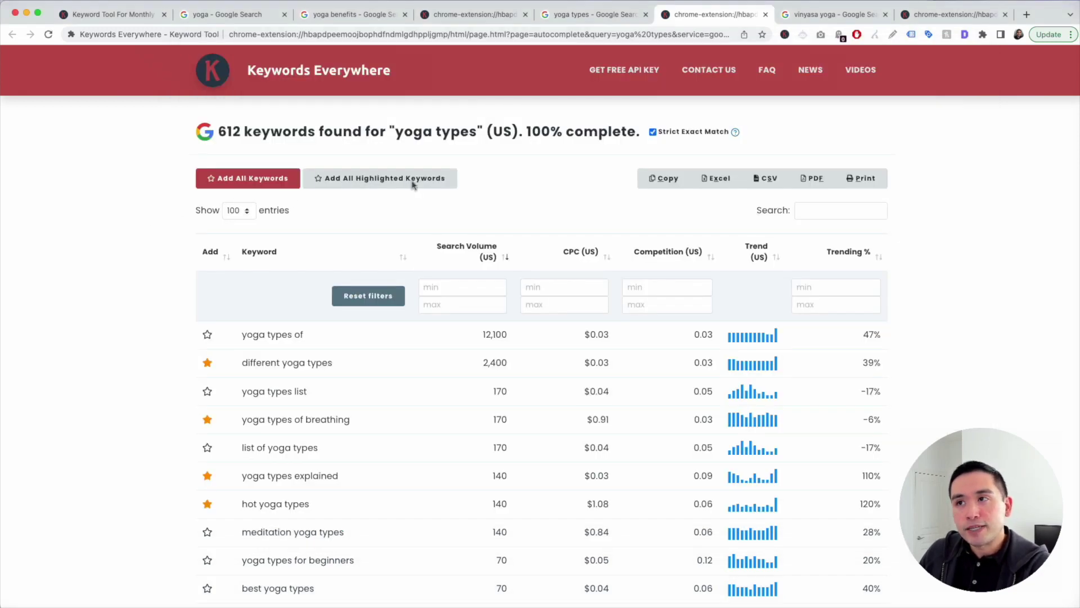
# - Open the vinyasa yoga keyword results and copy all 575 rows
pyautogui.click(847, 16)
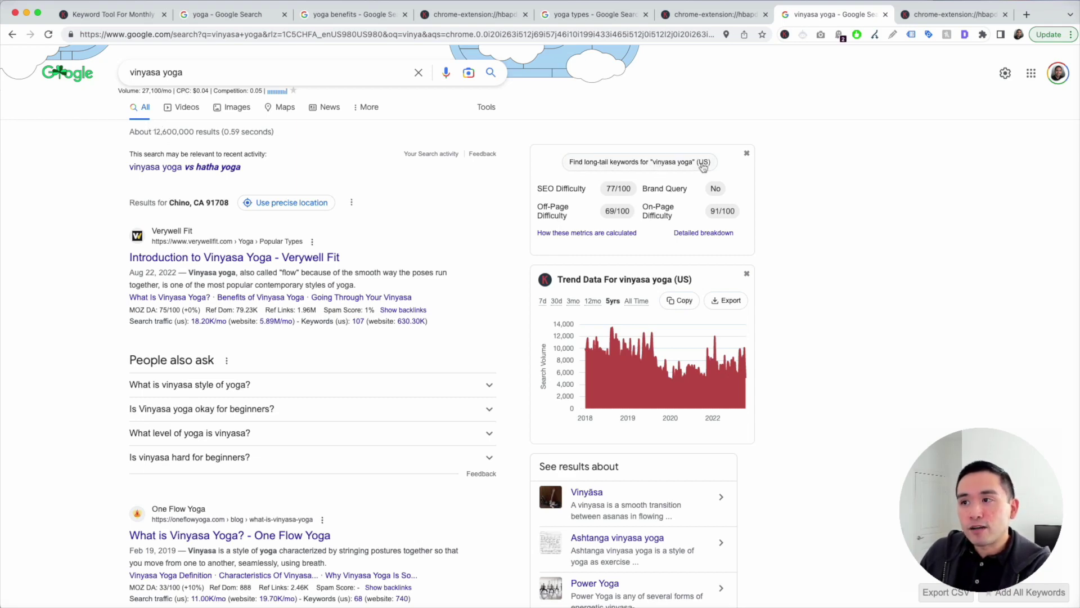
pyautogui.click(923, 16)
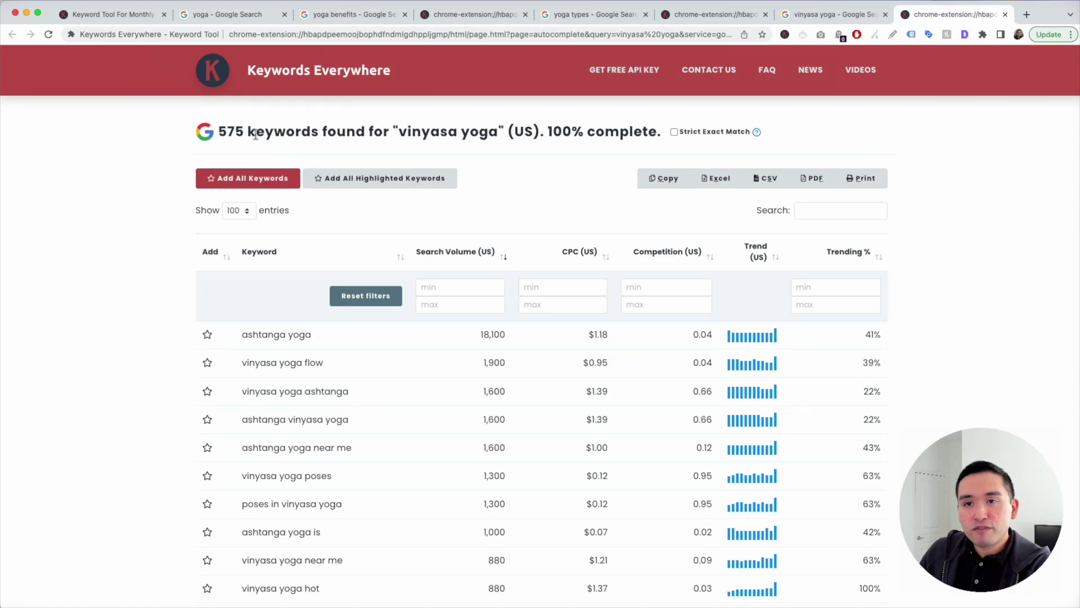
pyautogui.moveTo(224, 131); pyautogui.dragTo(461, 129)
pyautogui.click(501, 130)
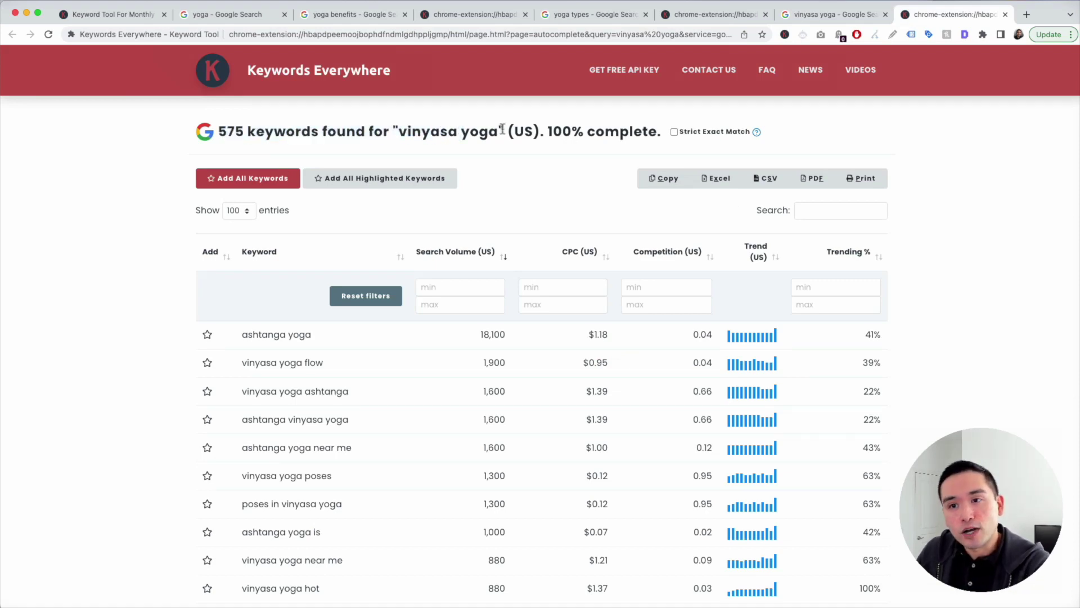
pyautogui.scroll(-2, 337, 345)
pyautogui.scroll(2, 560, 239)
pyautogui.click(668, 179)
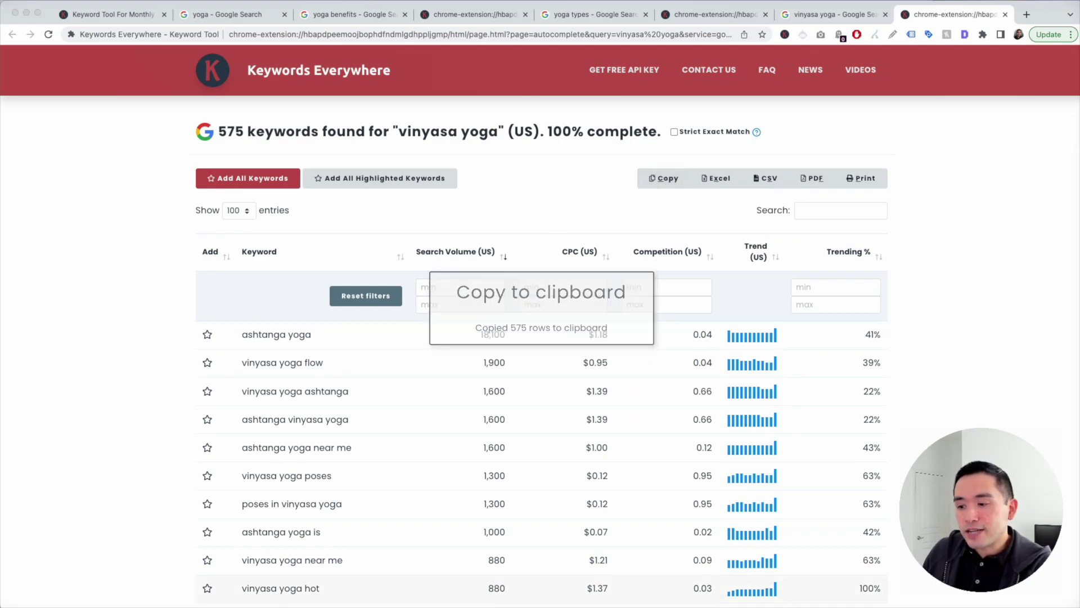
pyautogui.press('super+Tab')
# - Paste the vinyasa yoga keywords into Sheet4 and autofit column A to the keywords
pyautogui.click(362, 507)
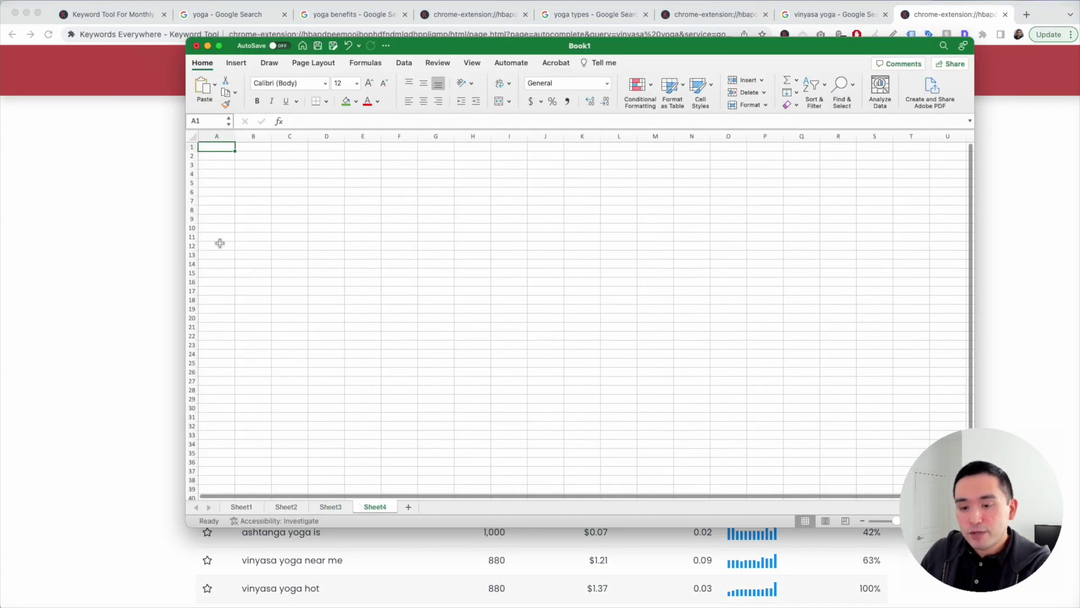
pyautogui.press('super+v')
pyautogui.scroll(3, 219, 243)
pyautogui.doubleClick(386, 139)
pyautogui.moveTo(256, 244); pyautogui.dragTo(256, 495)
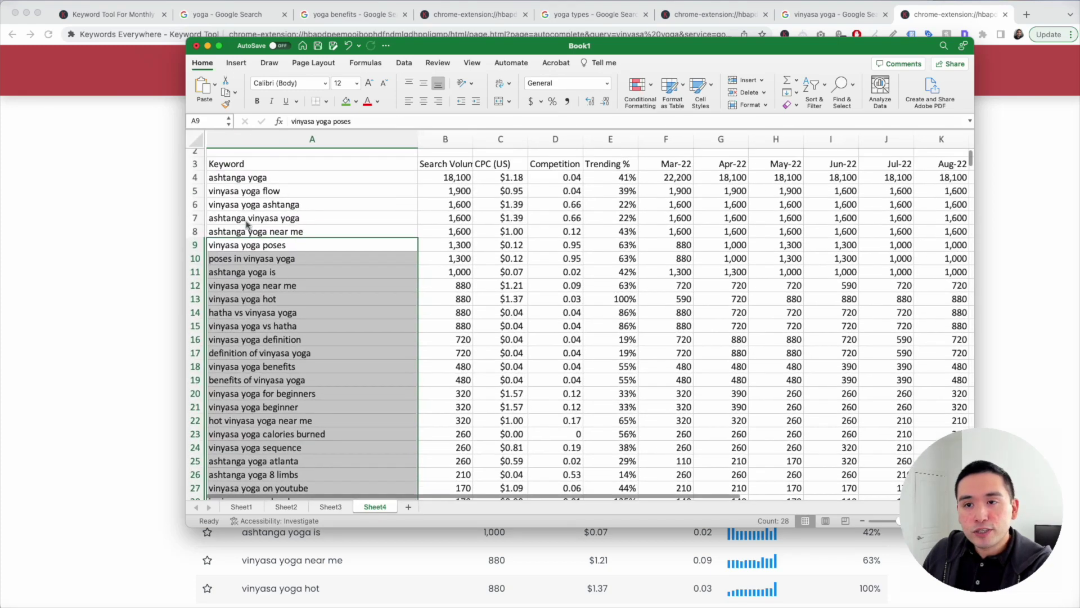
# - Fill the vinyasa yoga poses, benefits and for beginners rows (9, 18, 20) green
pyautogui.scroll(1, 195, 247)
pyautogui.click(195, 264)
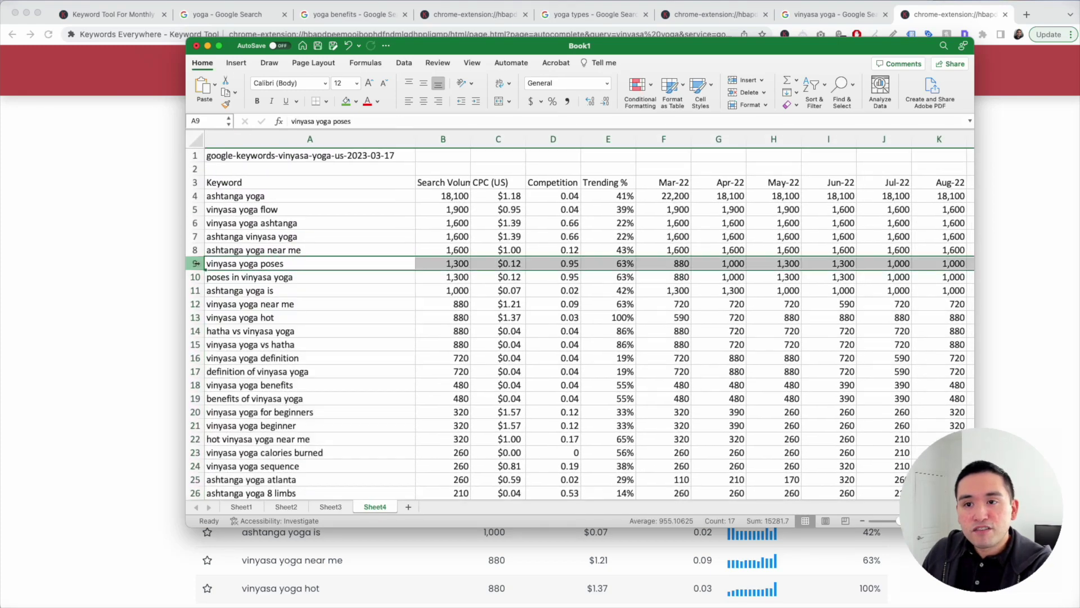
pyautogui.click(347, 102)
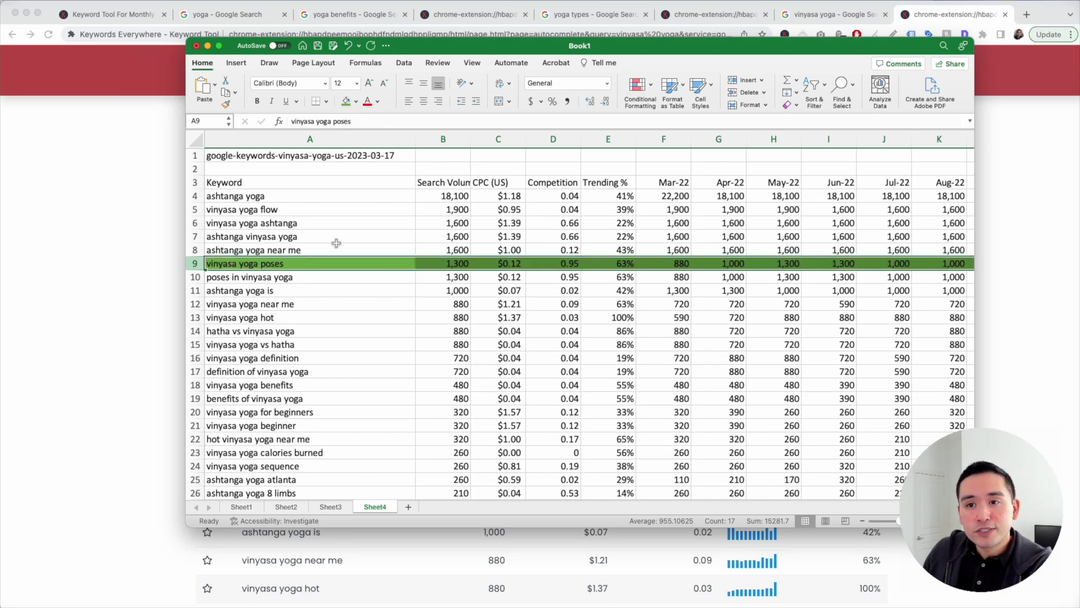
pyautogui.click(195, 385)
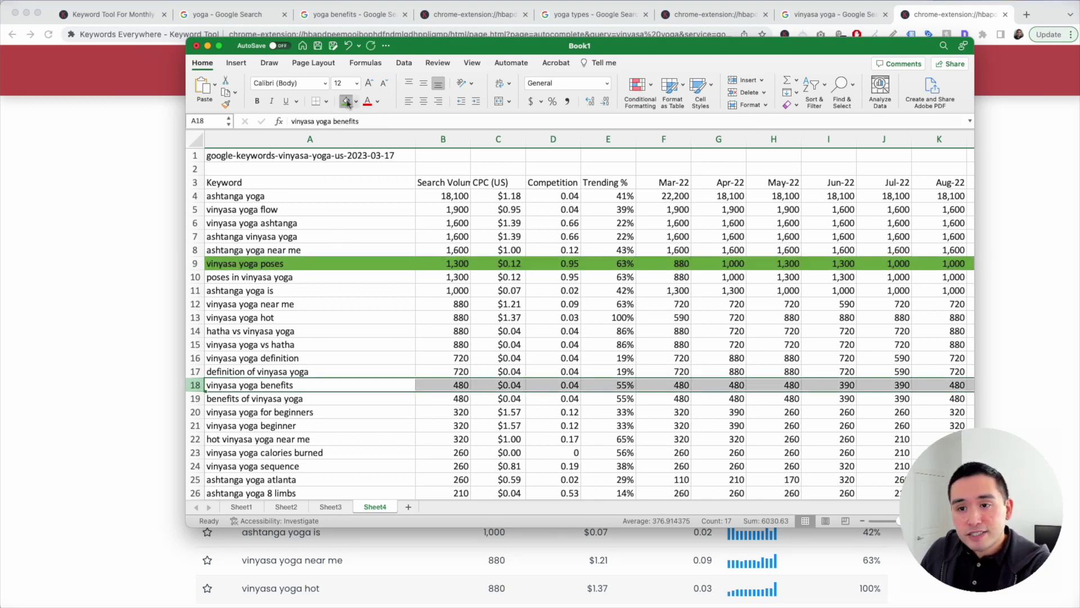
pyautogui.click(347, 102)
pyautogui.scroll(-4, 318, 385)
pyautogui.click(195, 355)
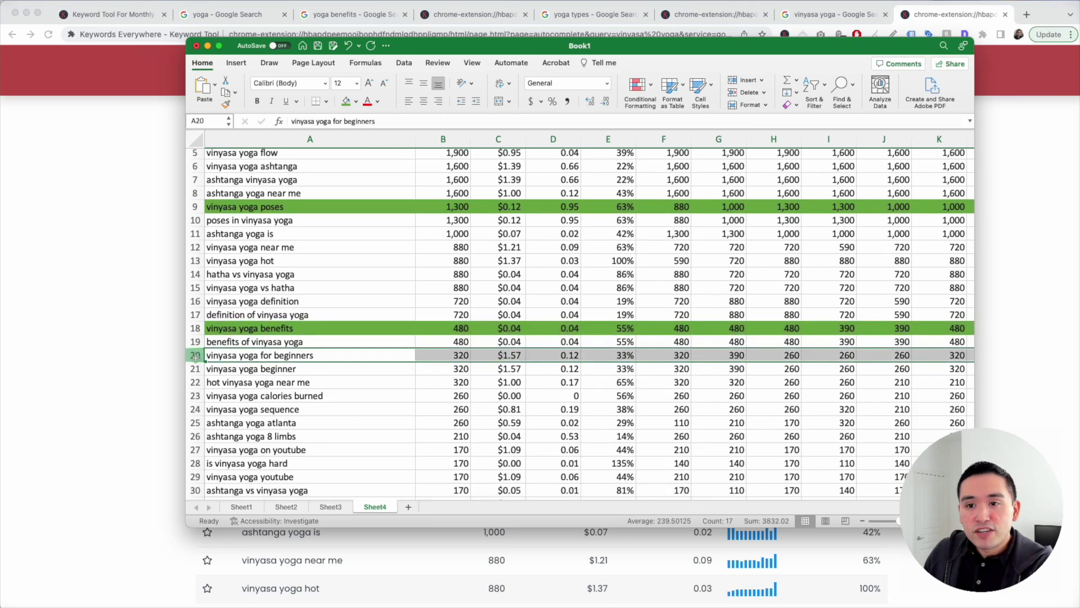
pyautogui.click(346, 103)
pyautogui.scroll(-10, 332, 303)
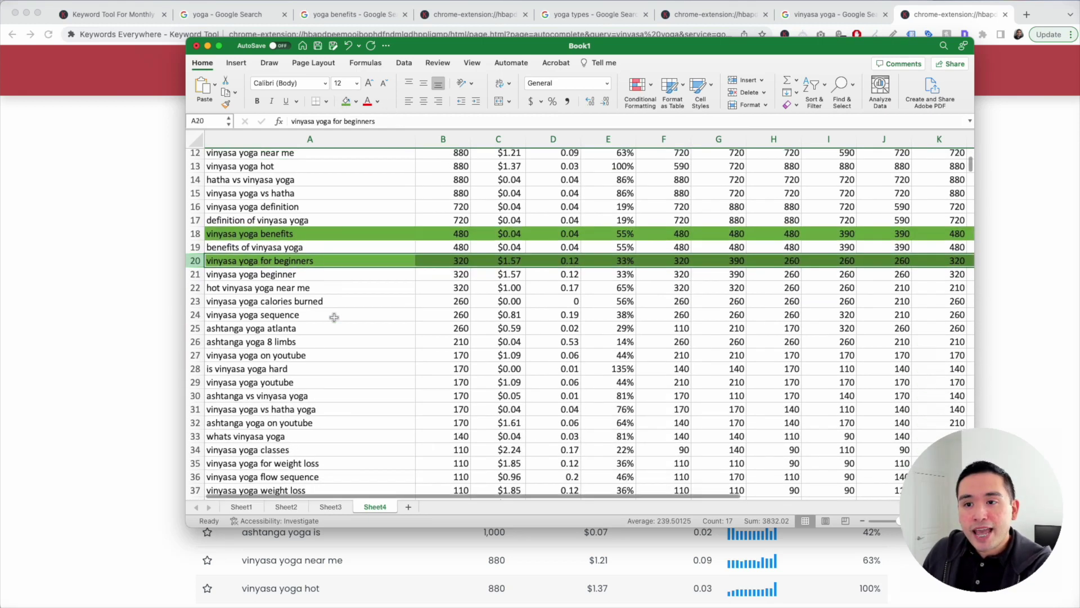
pyautogui.scroll(10, 332, 298)
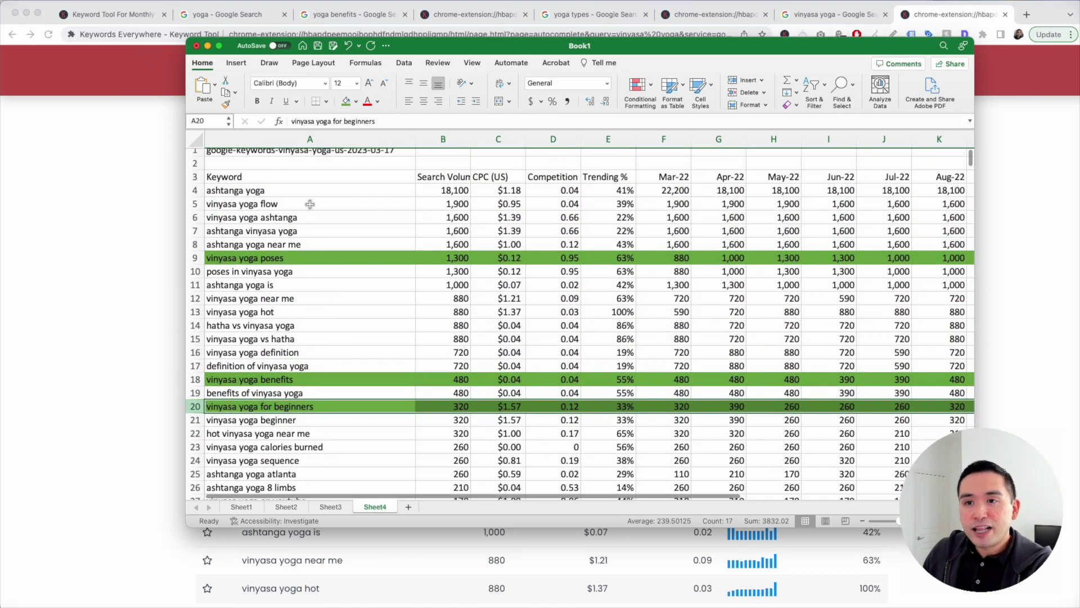
pyautogui.scroll(1, 310, 204)
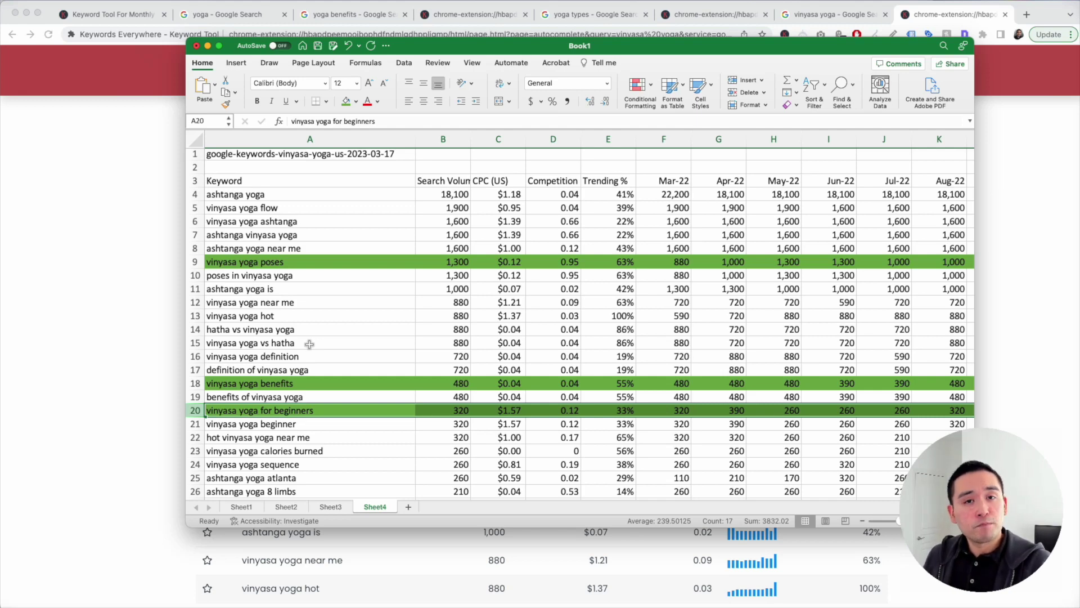
# - Open the My Favorite Keywords list in a new tab and copy its nine keywords
pyautogui.click(993, 16)
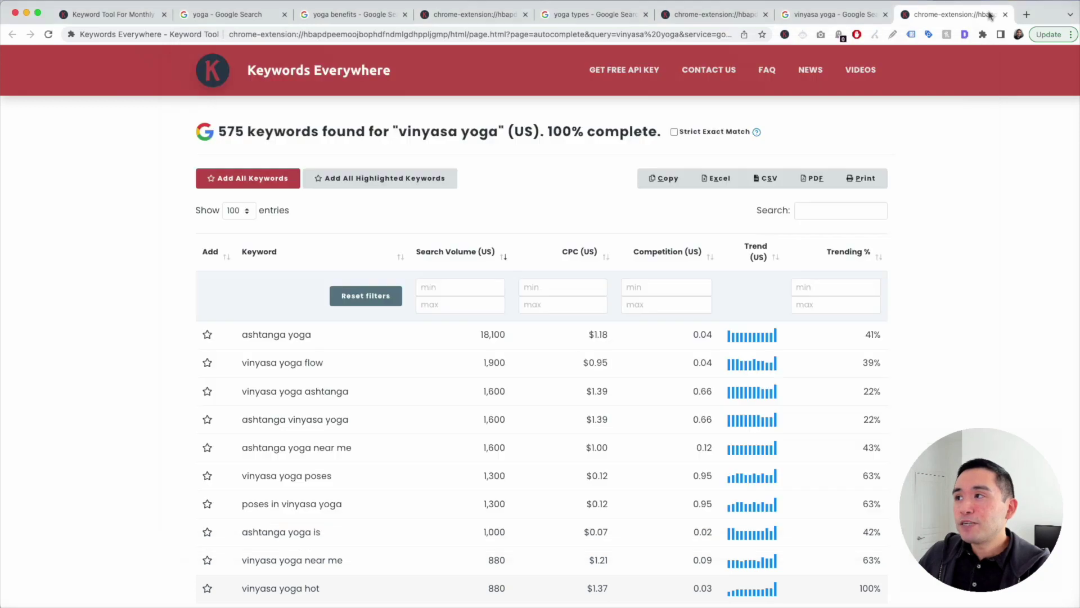
pyautogui.click(1026, 14)
pyautogui.click(785, 34)
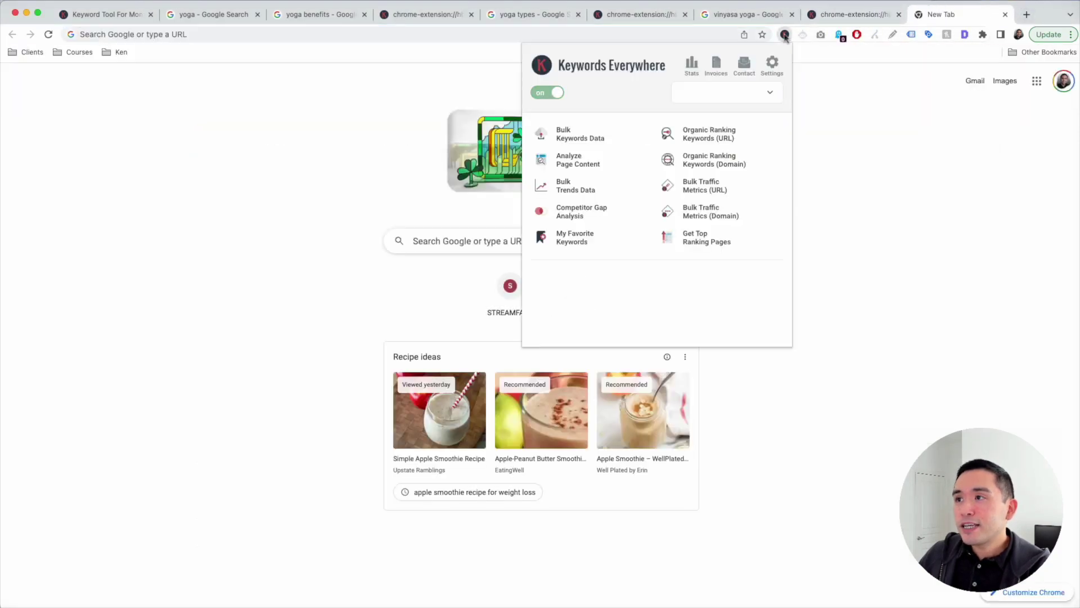
pyautogui.click(586, 242)
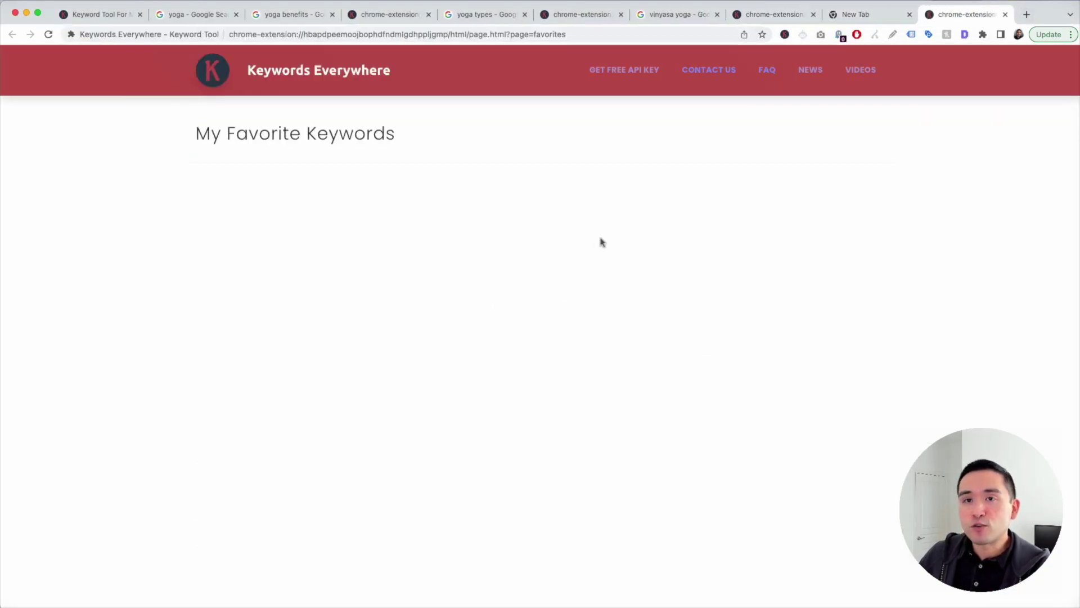
pyautogui.click(785, 34)
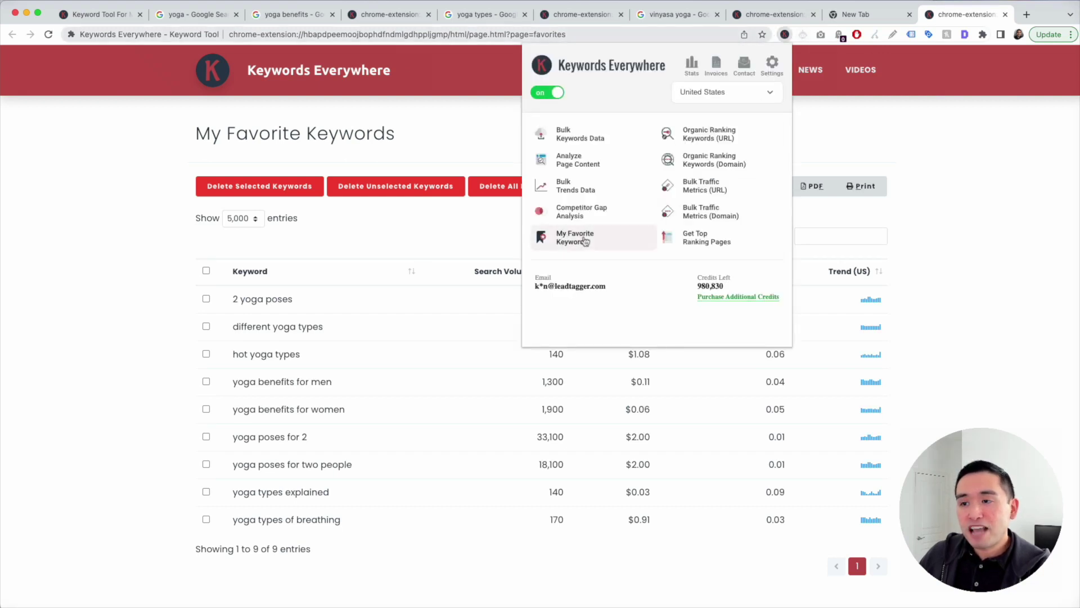
pyautogui.click(93, 232)
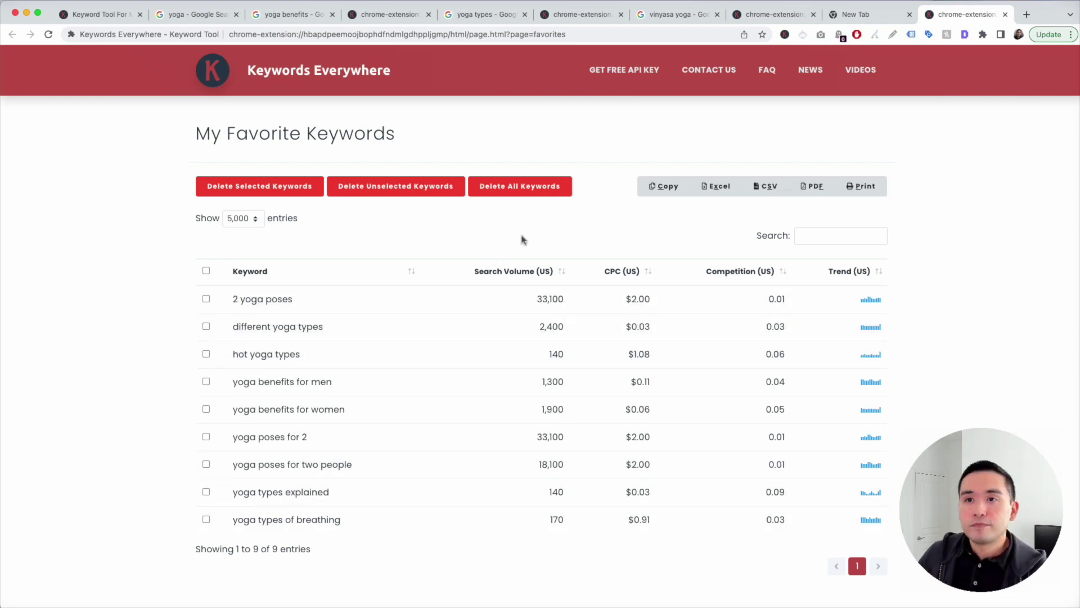
pyautogui.click(661, 190)
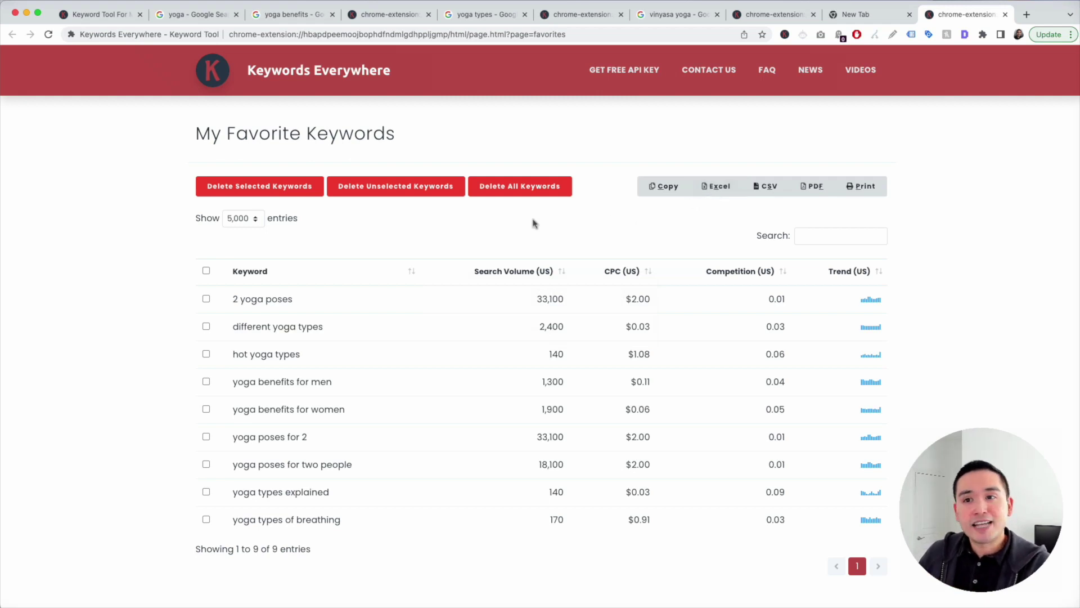
# - Switch back to the tab showing the 575 vinyasa yoga keyword results
pyautogui.click(743, 16)
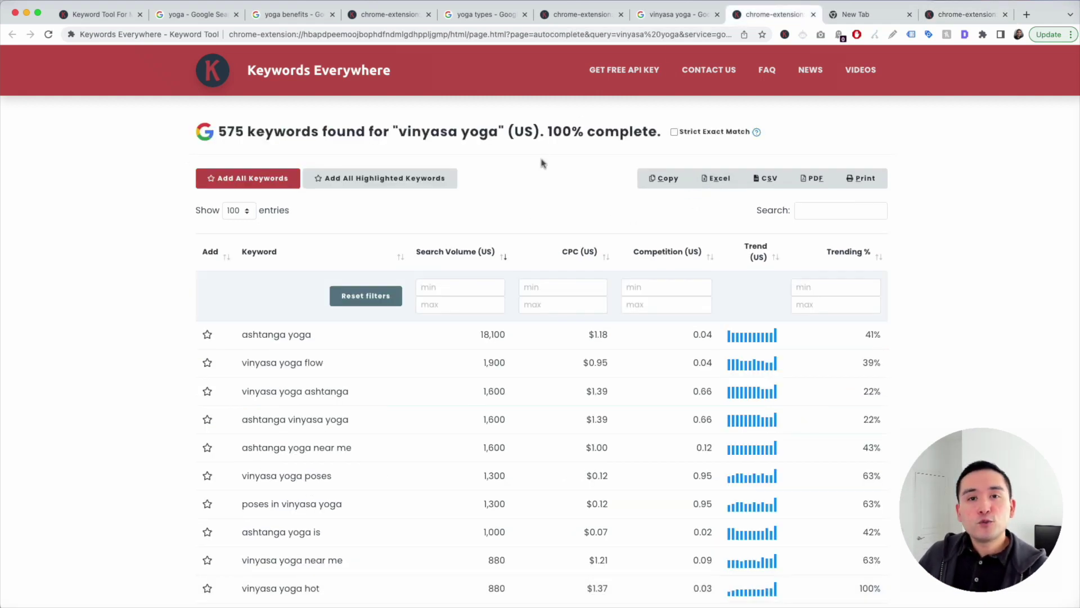